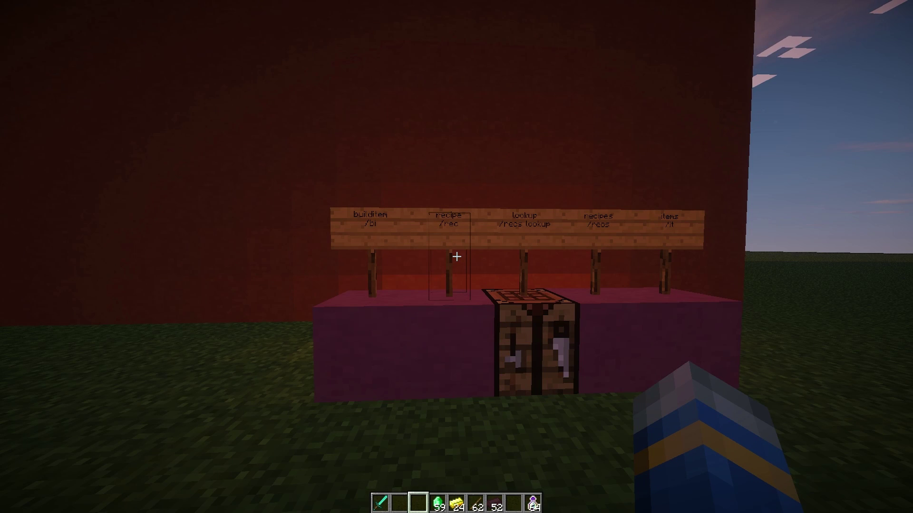
# Open the custom item viewer with /it and view the custom item listed under the leather chestplate material.
pyautogui.press('d')
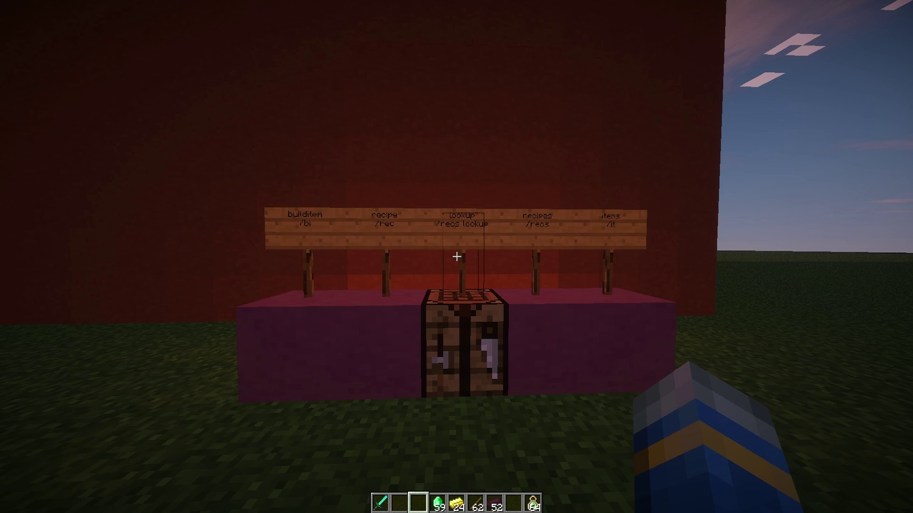
pyautogui.press('w')
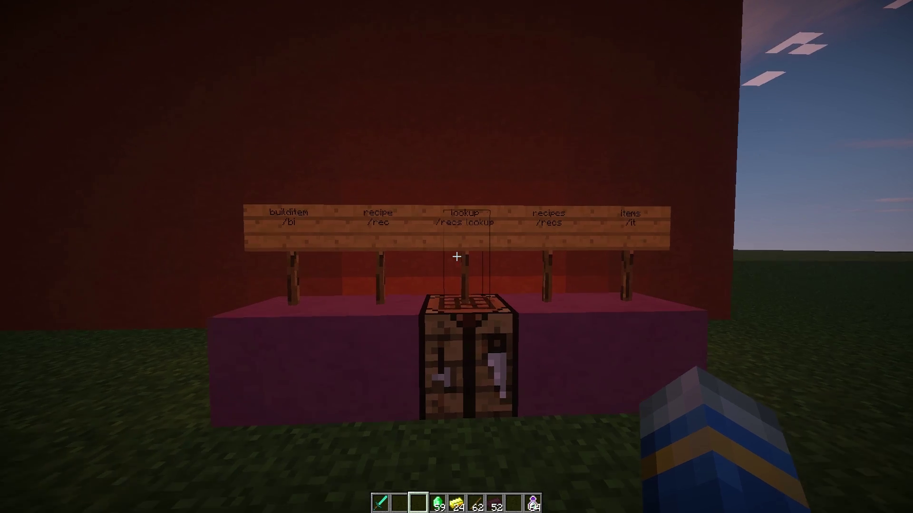
pyautogui.press('space')
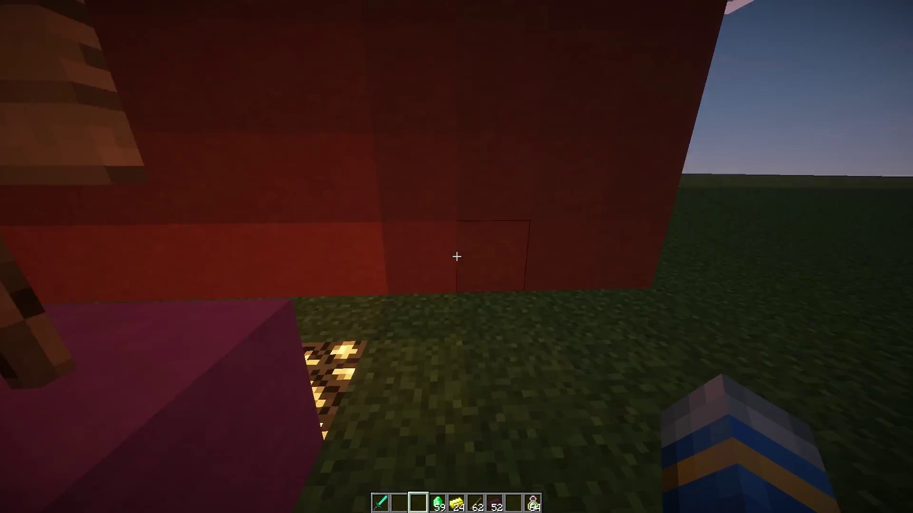
pyautogui.press('/')
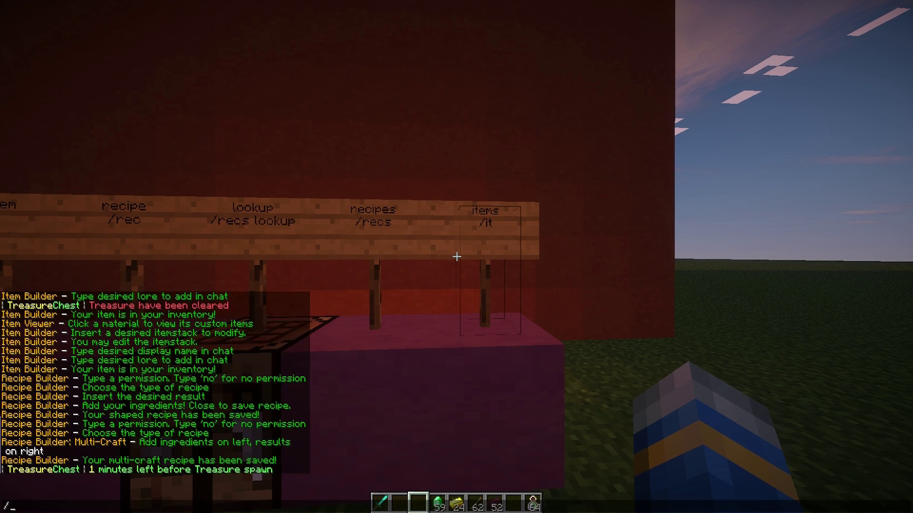
pyautogui.press('Return')
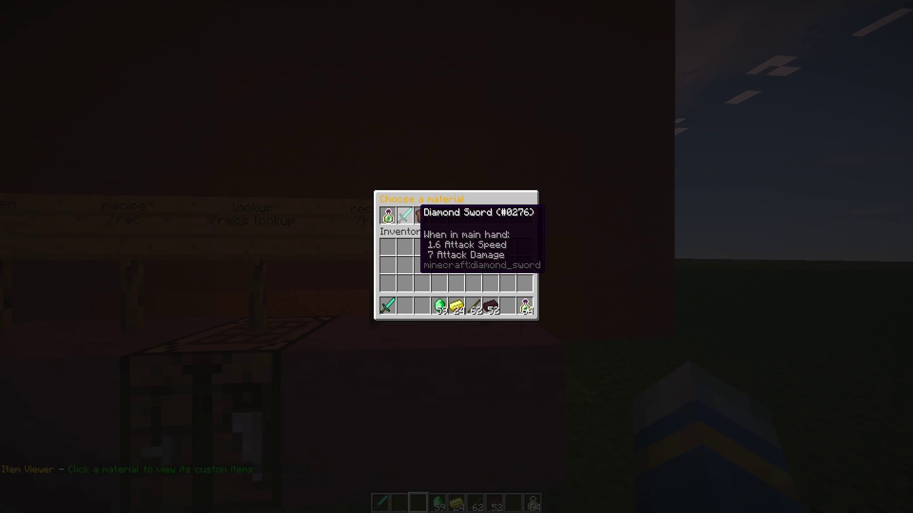
pyautogui.click(420, 215)
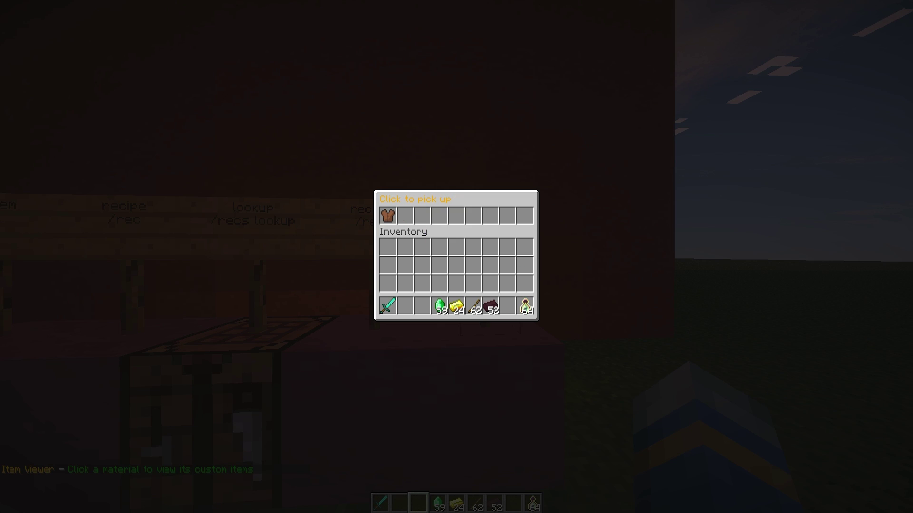
pyautogui.moveTo(384, 213)
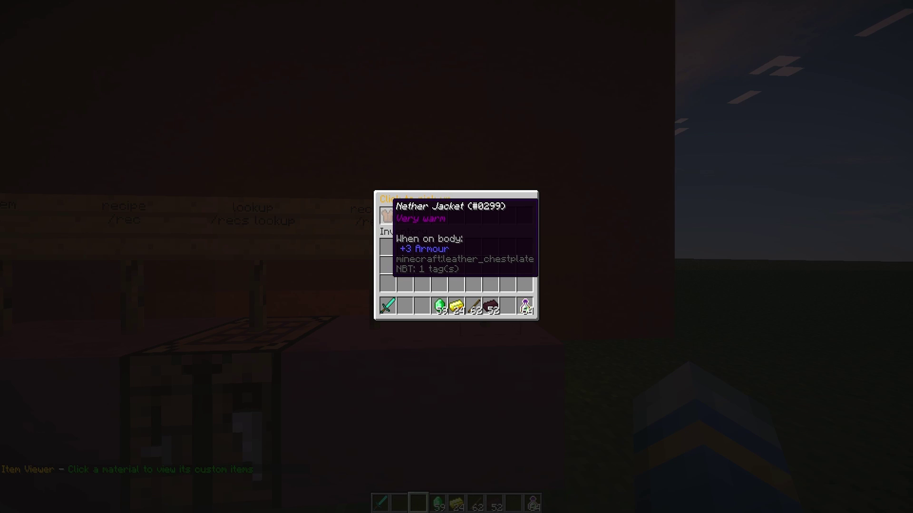
pyautogui.press('Escape')
# View the custom diamond swords and take the Do NOT Drop experience bottles from the item viewer.
pyautogui.click(405, 219)
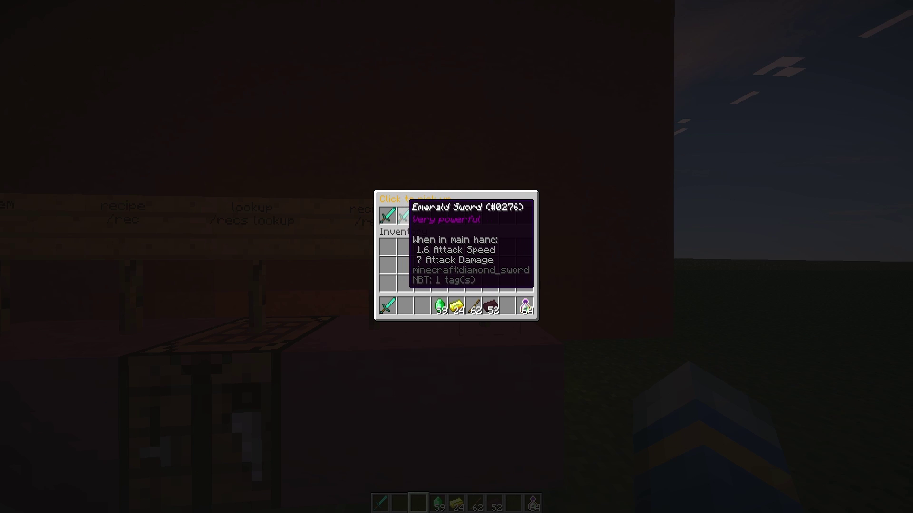
pyautogui.press('Escape')
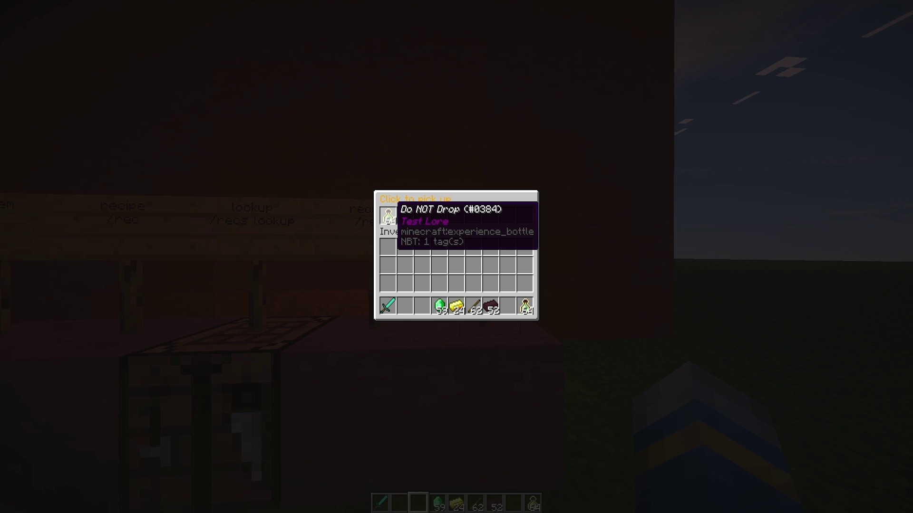
pyautogui.press('Escape')
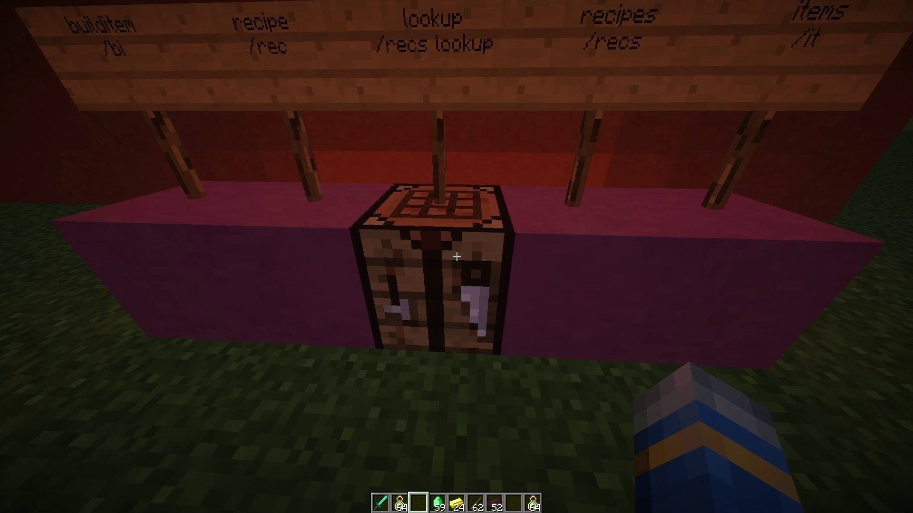
# Craft another stack of Do NOT Drop experience bottles at the crafting table from an emerald and gold ingots.
pyautogui.rightClick(456, 257)
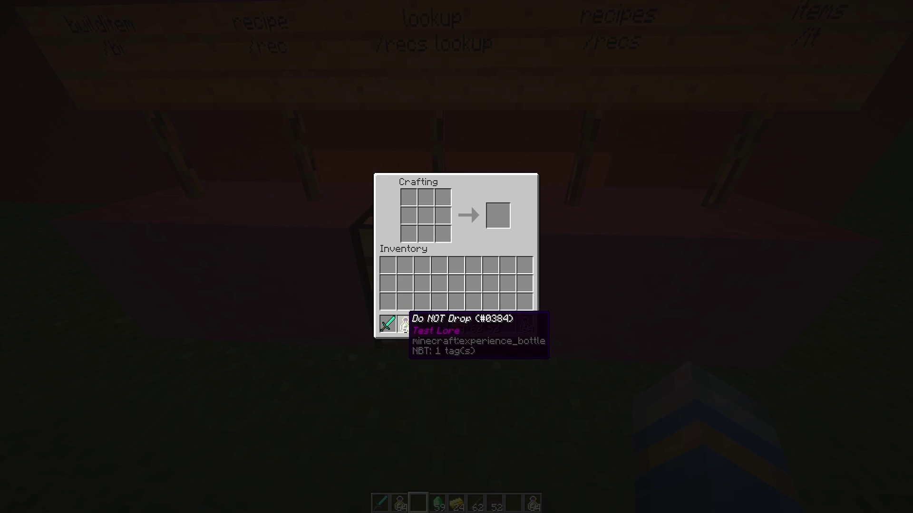
pyautogui.click(438, 326)
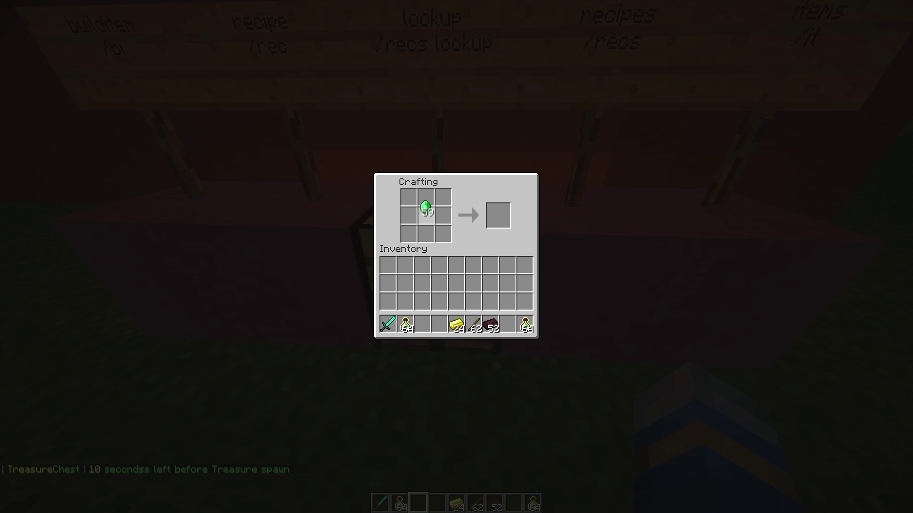
pyautogui.click(456, 326)
pyautogui.moveTo(444, 218)
pyautogui.mouseDown()
pyautogui.moveTo(409, 234)
pyautogui.moveTo(445, 203)
pyautogui.mouseUp()
pyautogui.click(440, 285)
pyautogui.keyDown('shift'); pyautogui.click(498, 215); pyautogui.keyUp('shift')
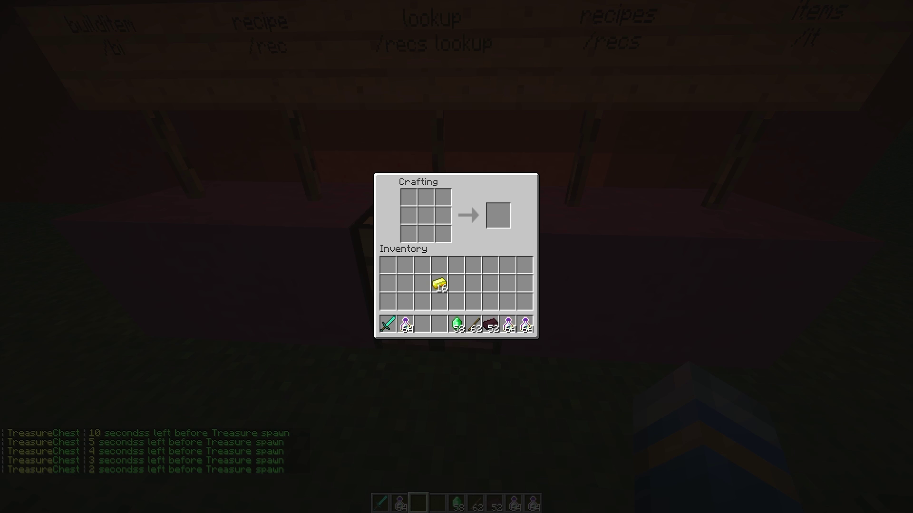
pyautogui.press('e')
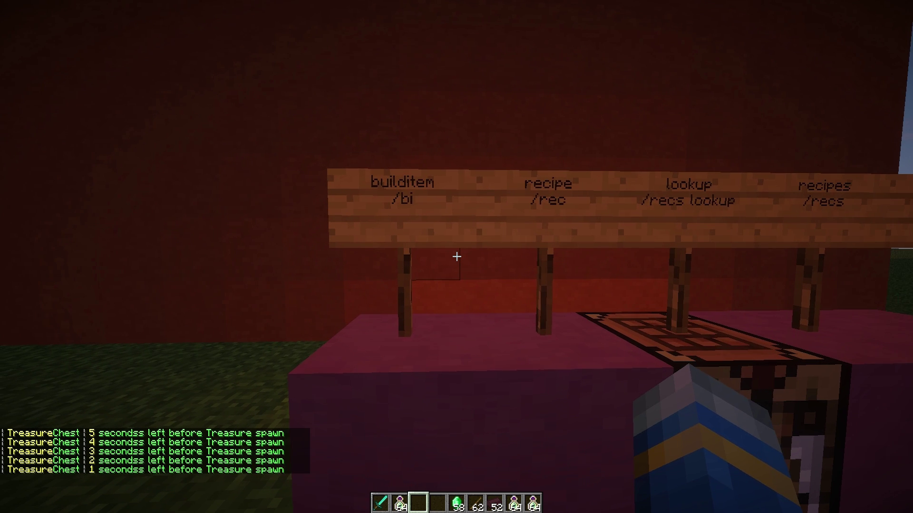
# Start the item builder with /bi and insert the diamond sword as the item to modify.
pyautogui.scroll(1, 456, 256)
pyautogui.scroll(-1, 456, 257)
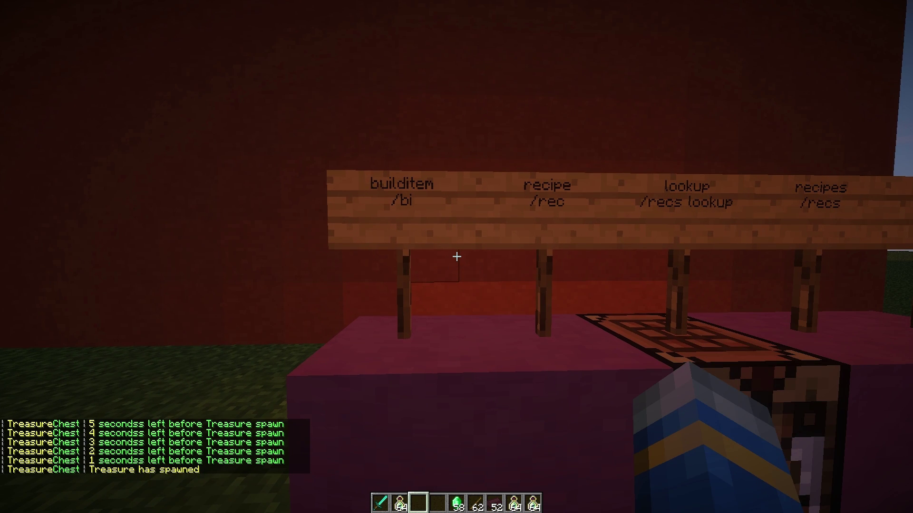
pyautogui.press('t')
pyautogui.press('Return')
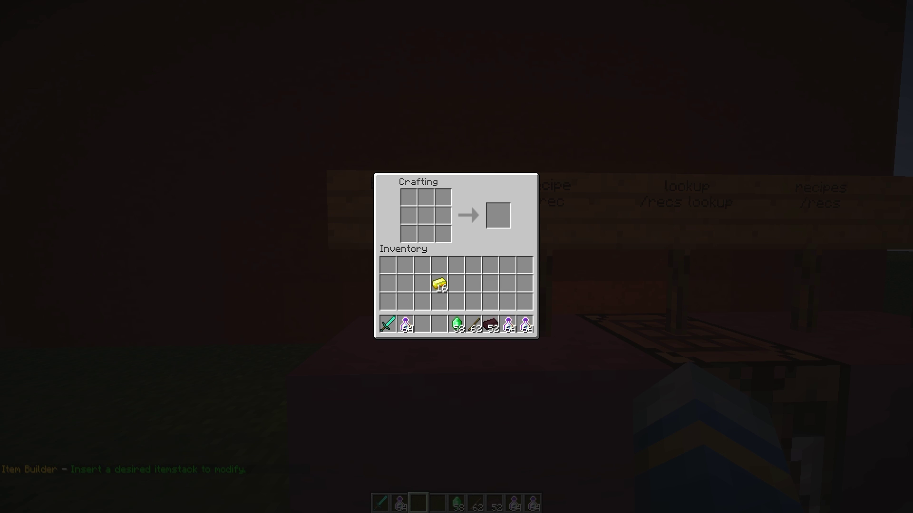
pyautogui.click(388, 325)
pyautogui.click(426, 215)
pyautogui.press('Escape')
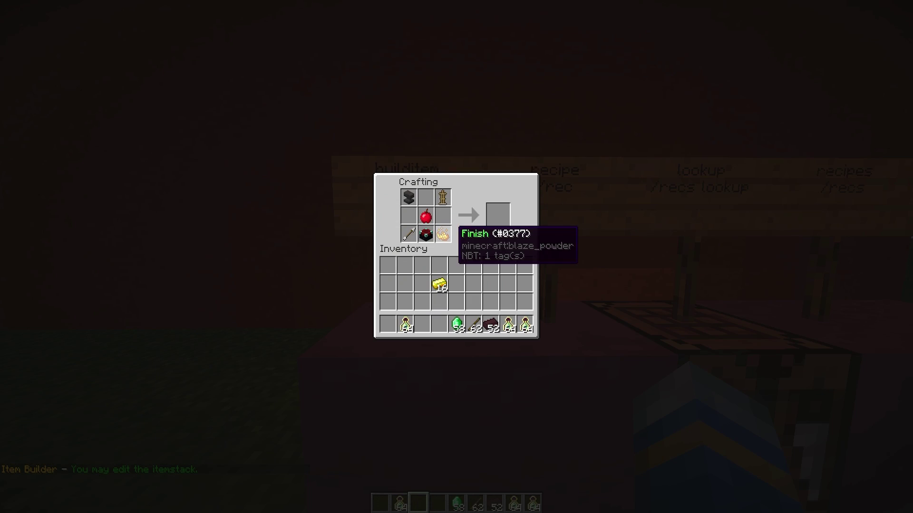
# Set the sword's display name to "Nether Sword" in the item builder.
pyautogui.click(449, 195)
pyautogui.press('t')
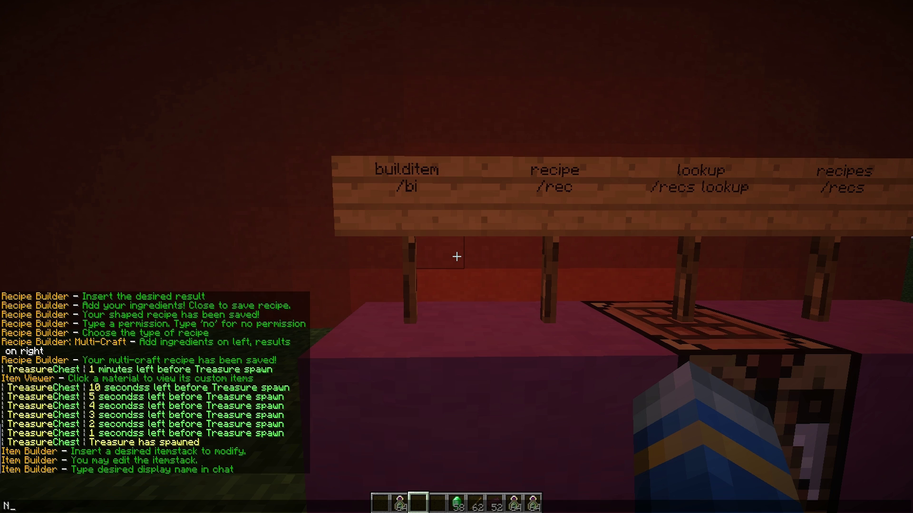
pyautogui.write('Nether Sword')
pyautogui.press('Return')
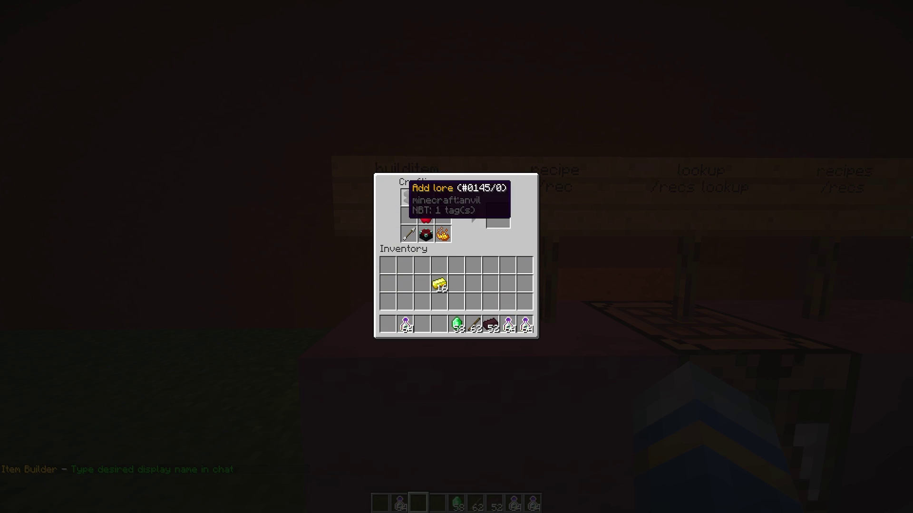
# Add the lore "Very pointy" to the sword and finish the item so it goes into the inventory.
pyautogui.click(409, 197)
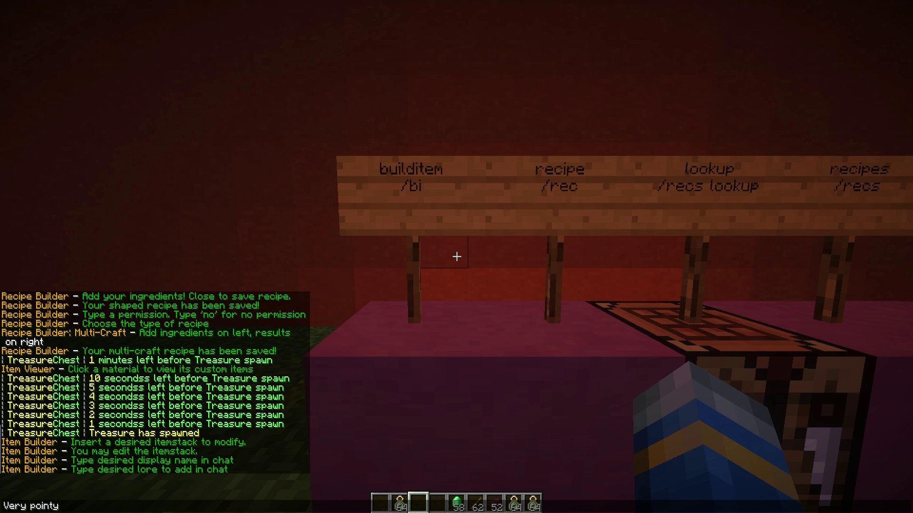
pyautogui.press('Return')
pyautogui.click(426, 216)
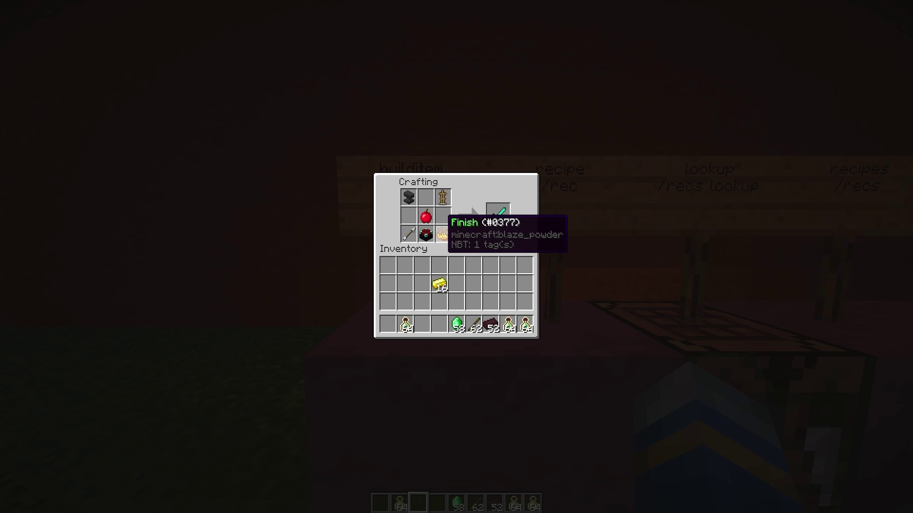
pyautogui.click(442, 218)
pyautogui.press('1')
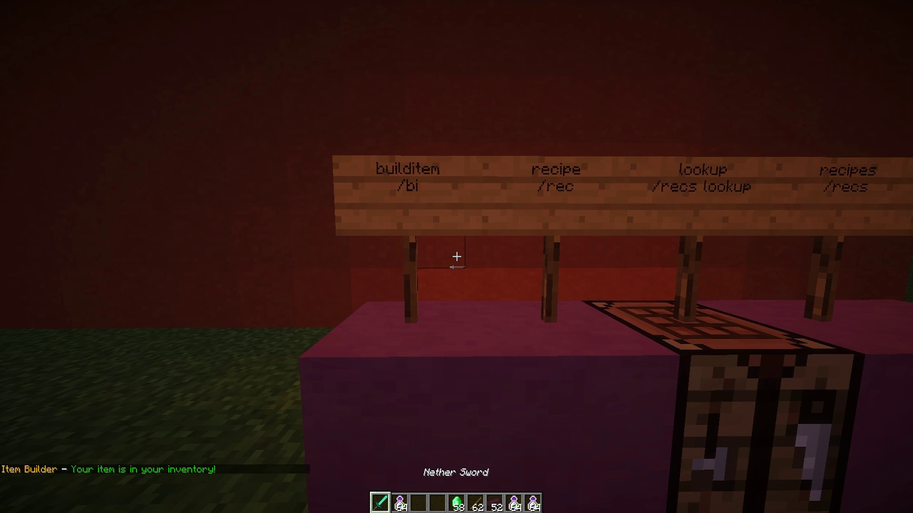
pyautogui.press('e')
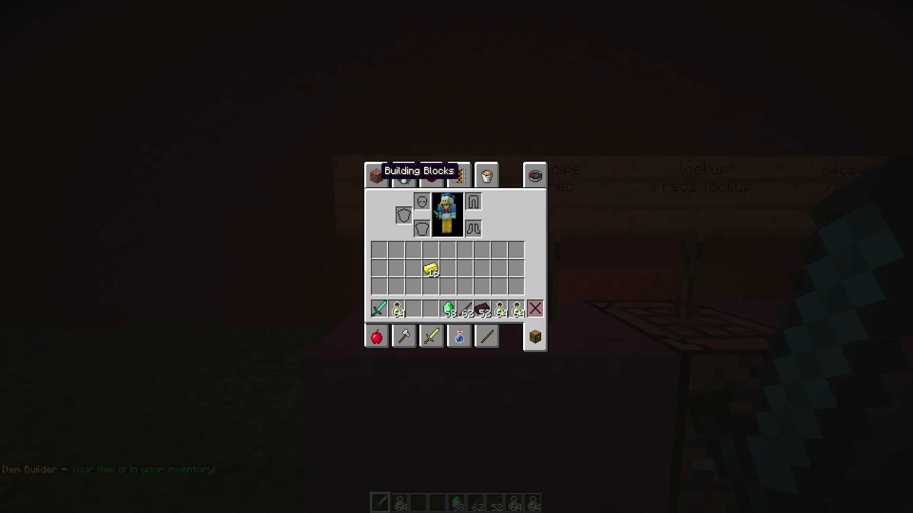
pyautogui.press('e')
# Start the recipe builder with /rec and give the recipe a permission beginning with "sword.".
pyautogui.press('t')
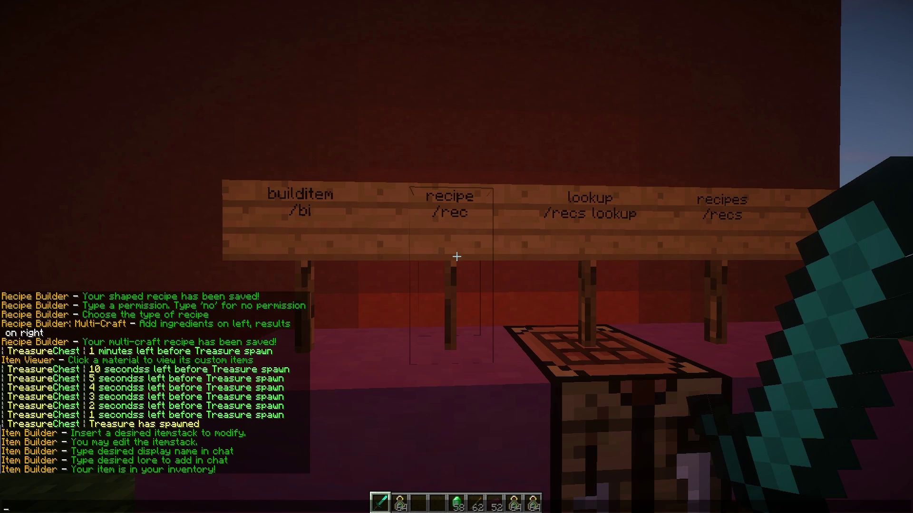
pyautogui.press('Return')
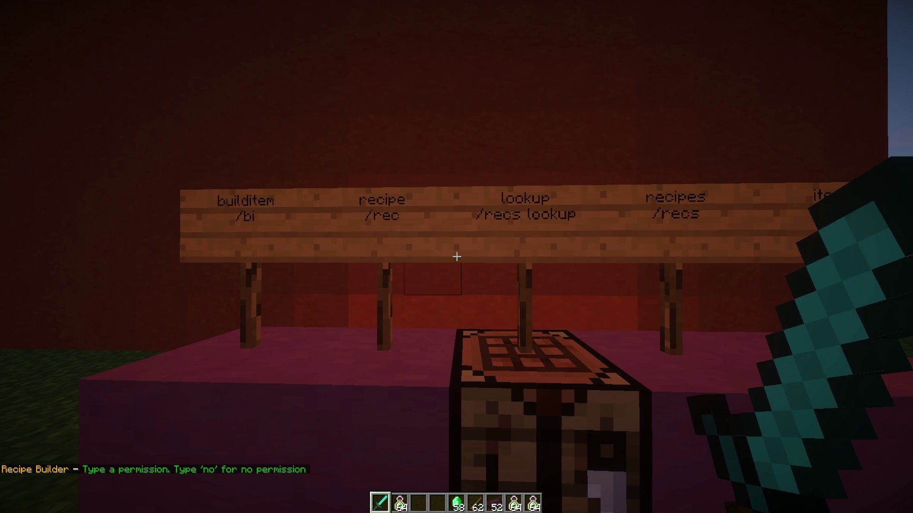
pyautogui.press('t')
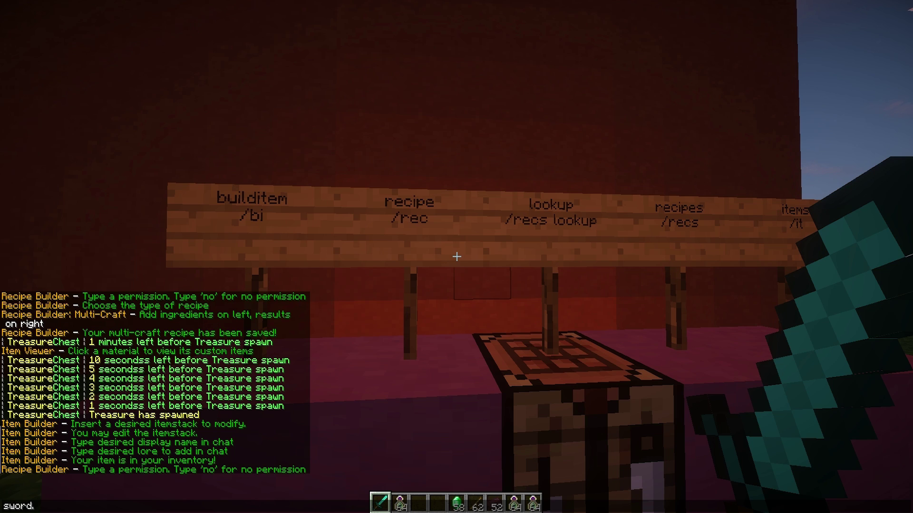
pyautogui.press('Return')
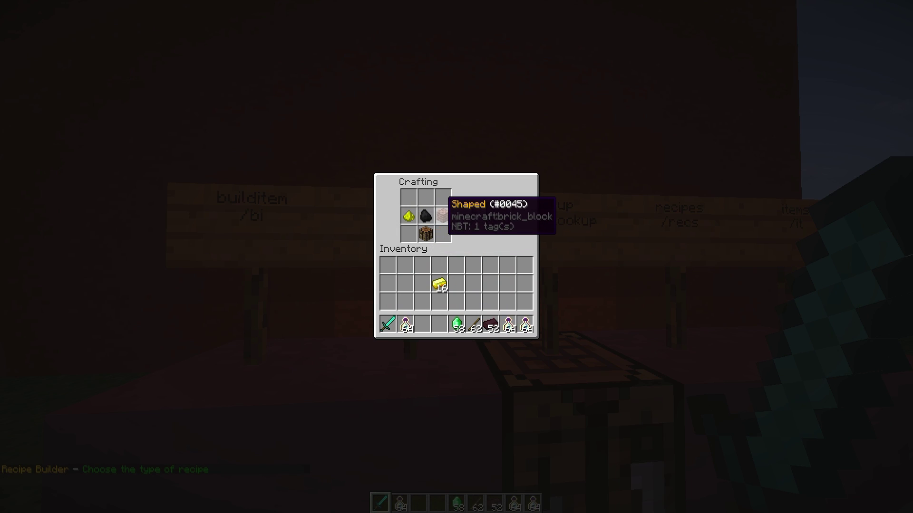
# Choose the Shaped recipe type and insert the Nether Sword as the recipe's result.
pyautogui.click(444, 215)
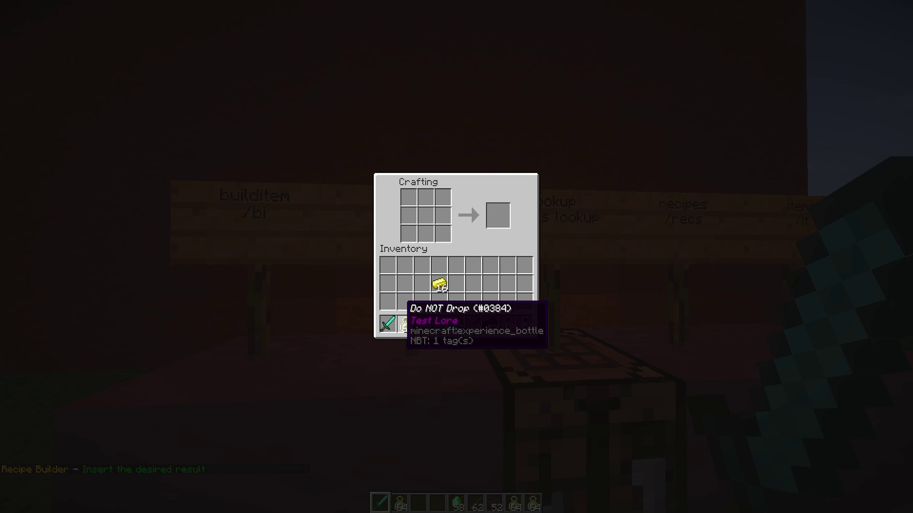
pyautogui.click(387, 324)
pyautogui.click(409, 214)
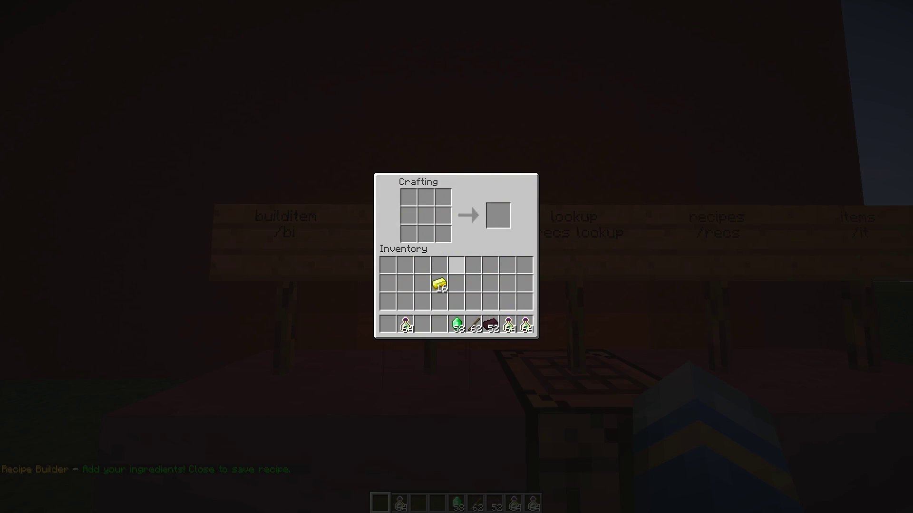
# Lay out the recipe with two nether bricks above one stick in the middle column and save it.
pyautogui.click(491, 324)
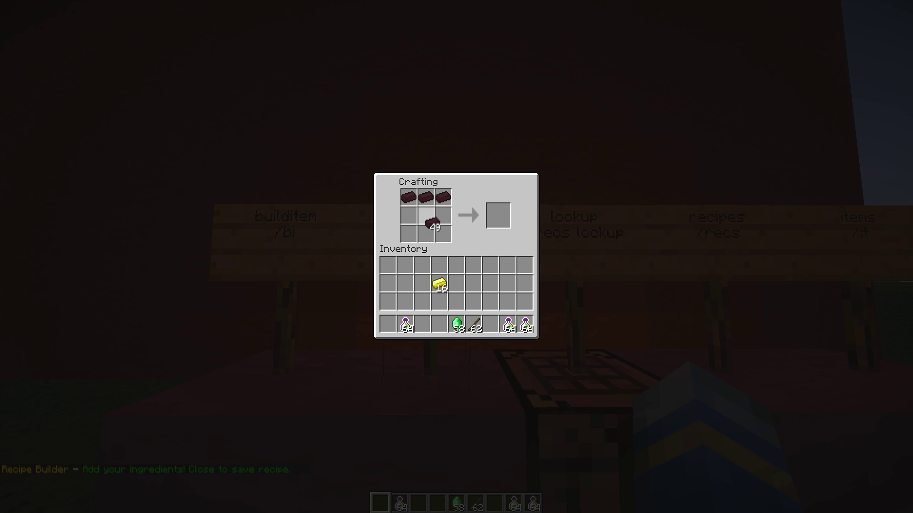
pyautogui.click(408, 197)
pyautogui.click(442, 197)
pyautogui.click(425, 215)
pyautogui.click(408, 197)
pyautogui.click(452, 264)
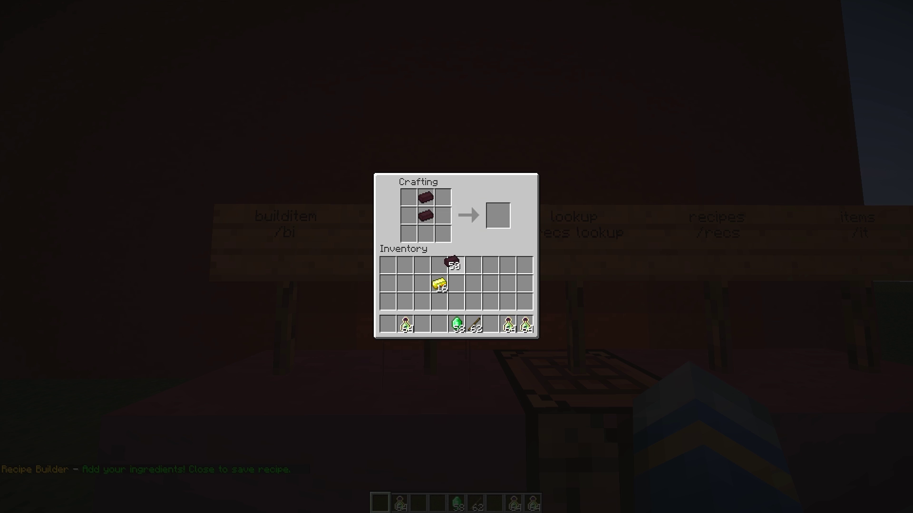
pyautogui.click(474, 323)
pyautogui.click(484, 288)
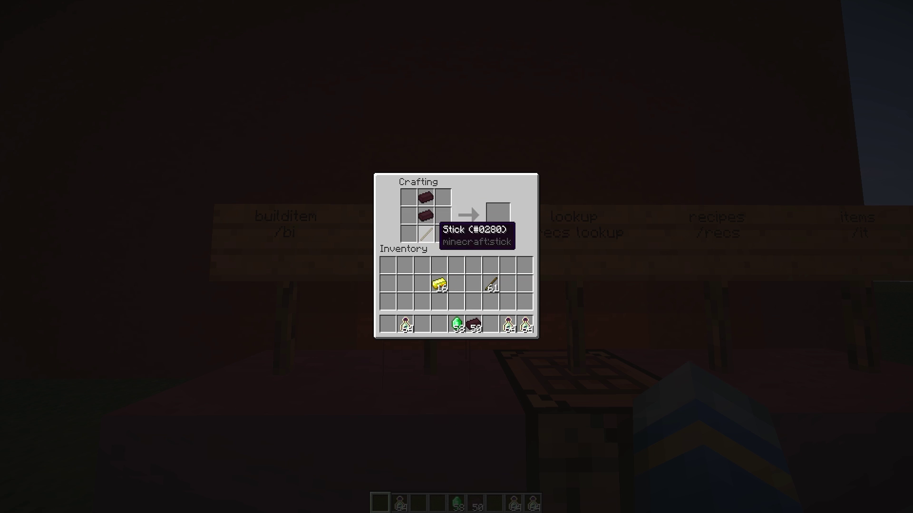
pyautogui.press('Escape')
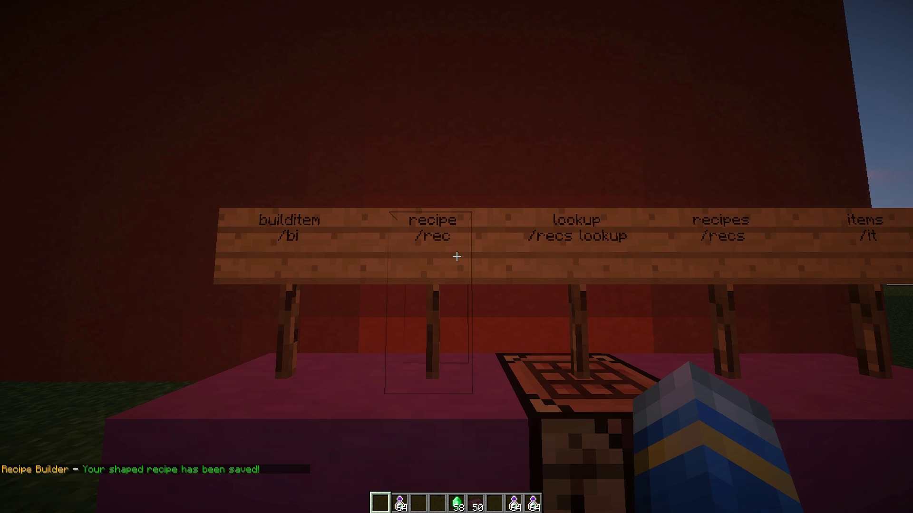
# Craft a Nether Sword at the crafting table from two nether bricks above one stick and take it into the inventory.
pyautogui.press('s')
pyautogui.rightClick(456, 257)
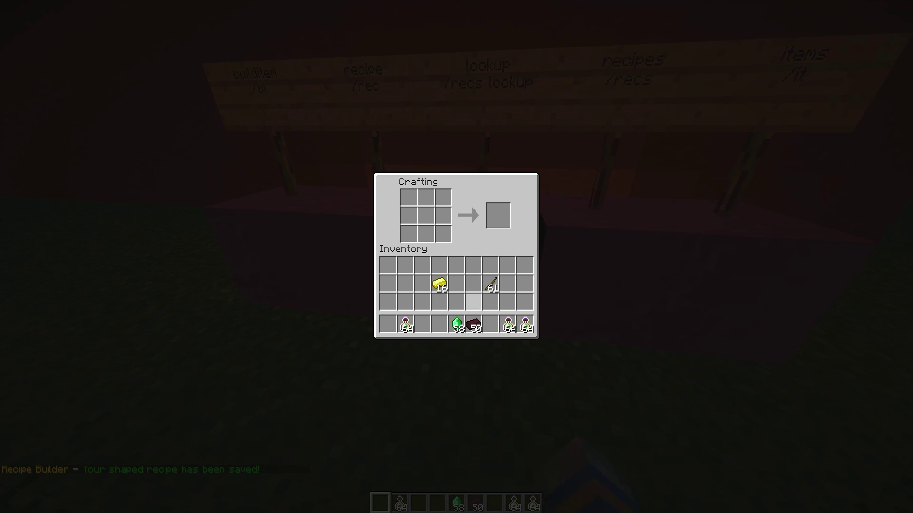
pyautogui.click(473, 325)
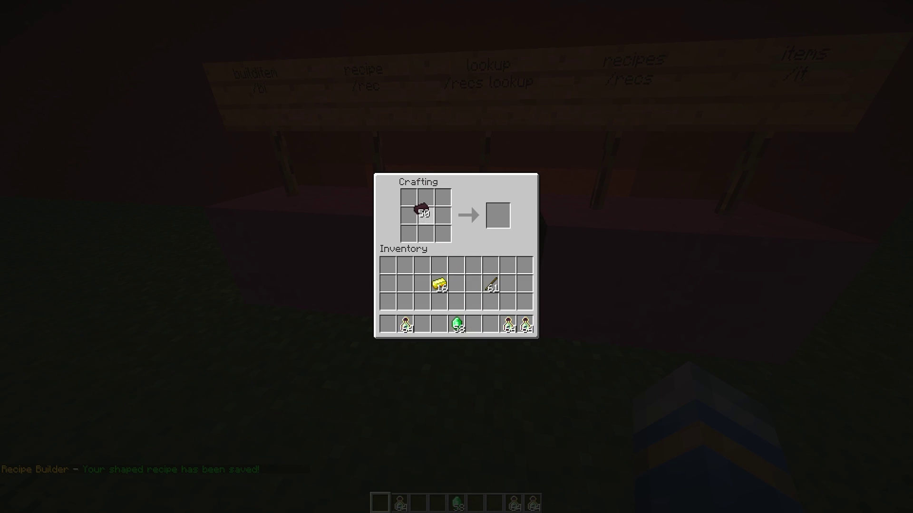
pyautogui.click(467, 286)
pyautogui.click(490, 281)
pyautogui.click(439, 266)
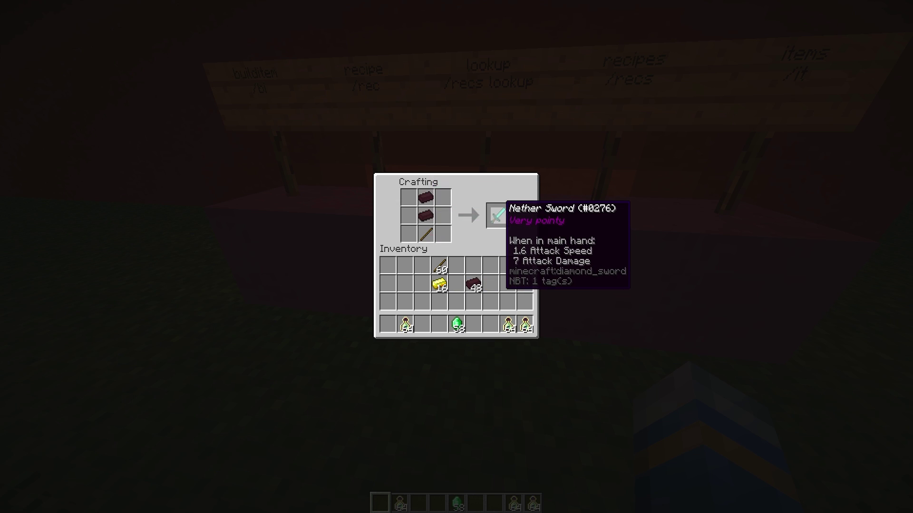
pyautogui.keyDown('shift'); pyautogui.click(498, 215); pyautogui.keyUp('shift')
pyautogui.press('e')
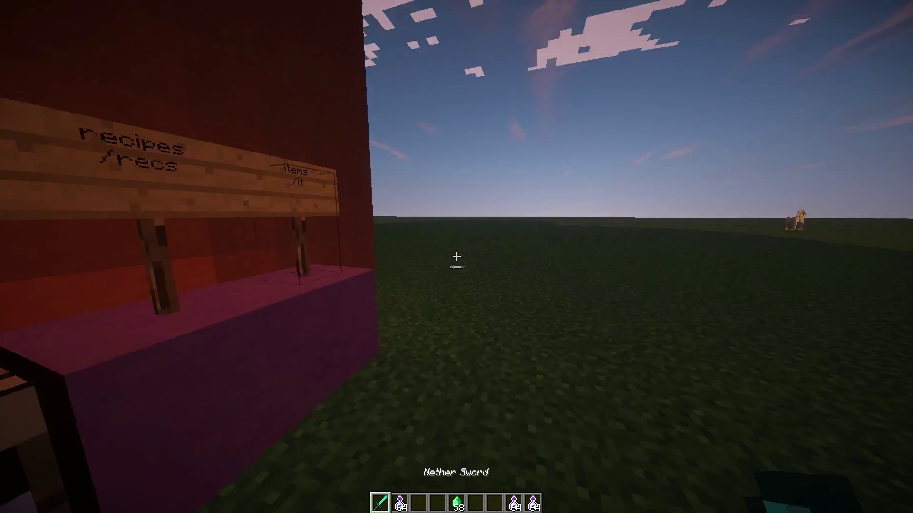
# Open the item viewer with /it and show the custom items made from the Diamond Sword.
pyautogui.press('2')
pyautogui.press('w')
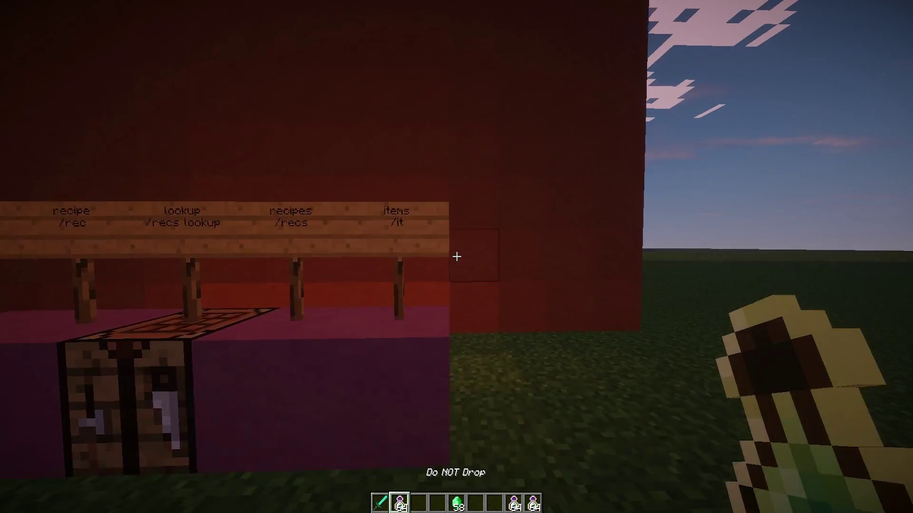
pyautogui.press('/')
pyautogui.write('it')
pyautogui.press('Return')
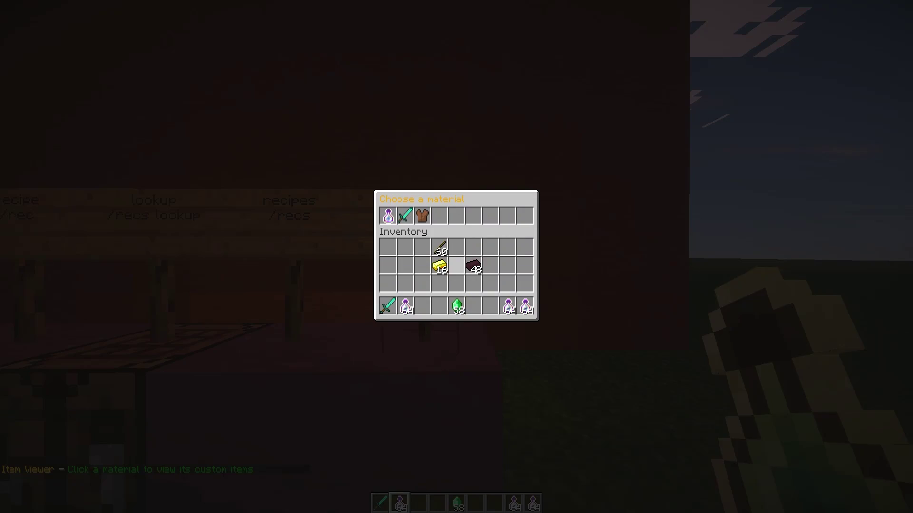
pyautogui.rightClick(456, 256)
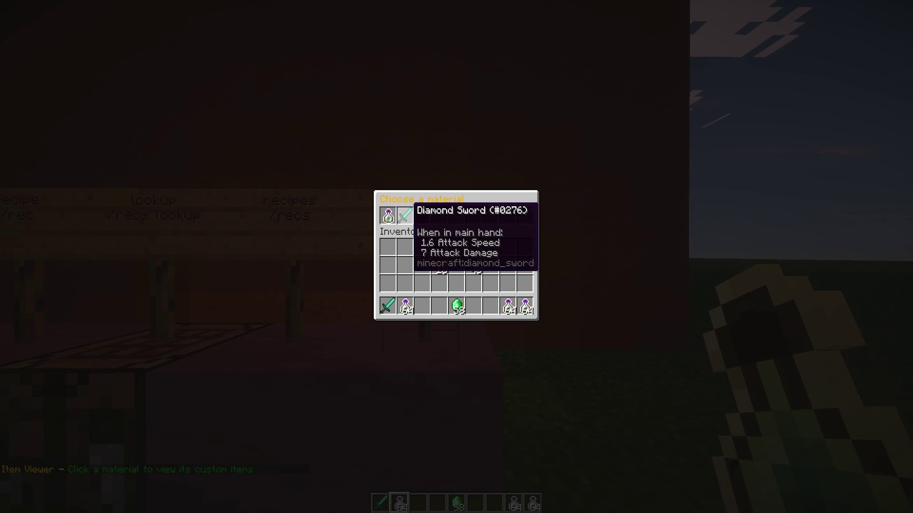
pyautogui.click(404, 215)
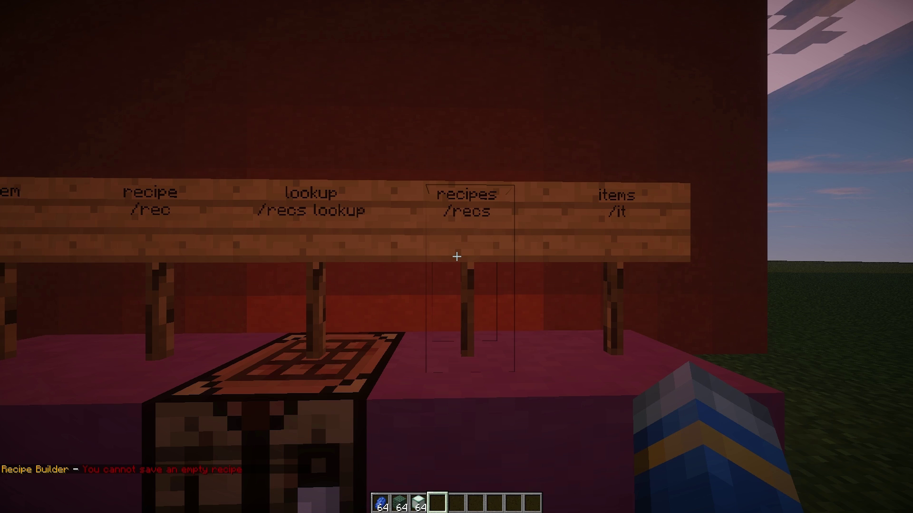
# Open the recipe manager with /recs and browse the recipes under the crafting table type.
pyautogui.write('/recs')
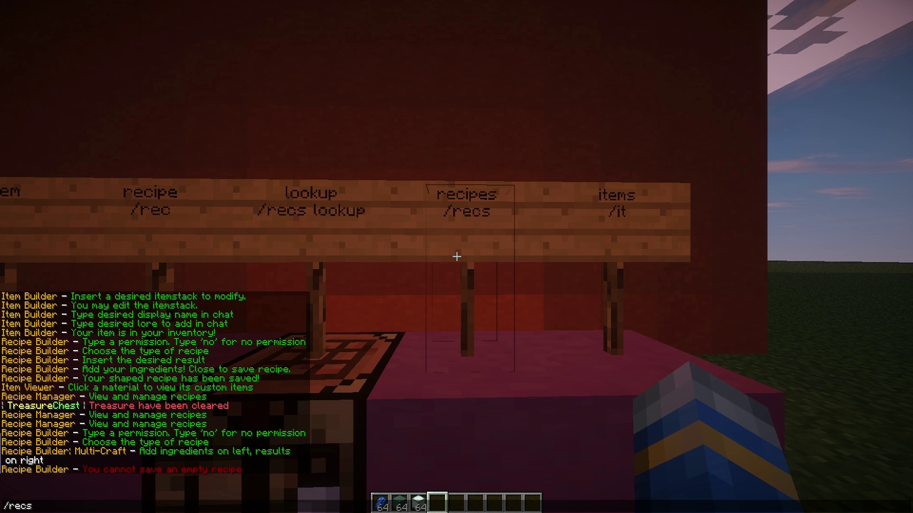
pyautogui.press('Return')
pyautogui.rightClick(456, 257)
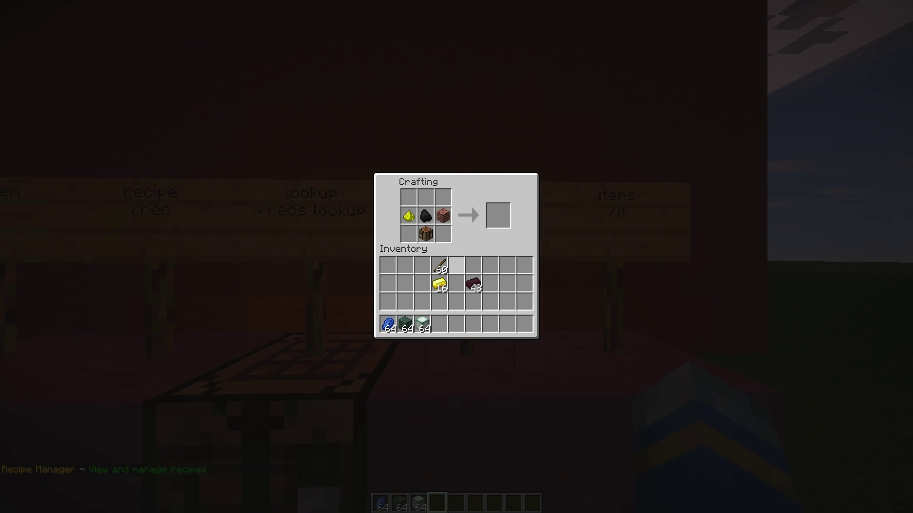
pyautogui.click(426, 234)
pyautogui.click(390, 214)
pyautogui.press('Escape')
pyautogui.press('Escape')
# Run /recs lookup and browse to the Do NOT Drop recipe with gold ingots around an emerald.
pyautogui.press('/')
pyautogui.write('recs lookup')
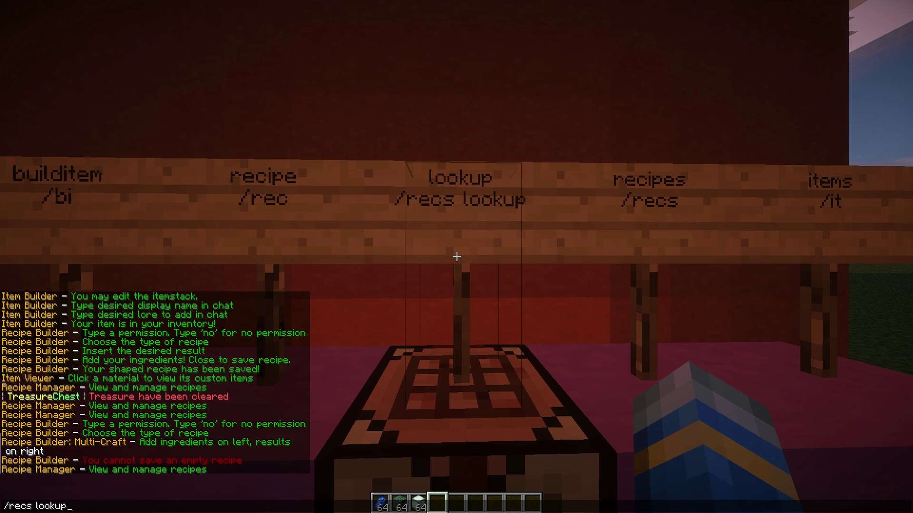
pyautogui.press('Return')
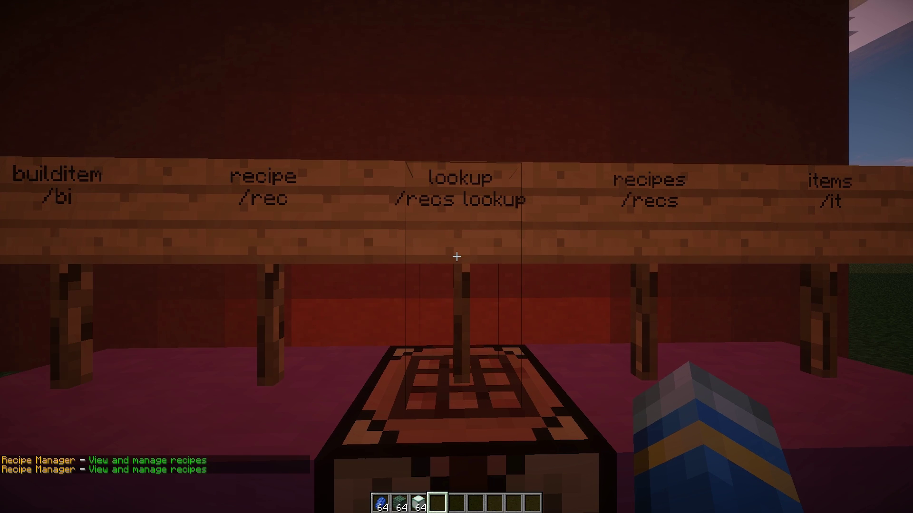
pyautogui.rightClick(457, 257)
pyautogui.click(428, 212)
pyautogui.click(406, 209)
pyautogui.click(425, 198)
pyautogui.click(410, 208)
pyautogui.click(427, 211)
pyautogui.click(391, 212)
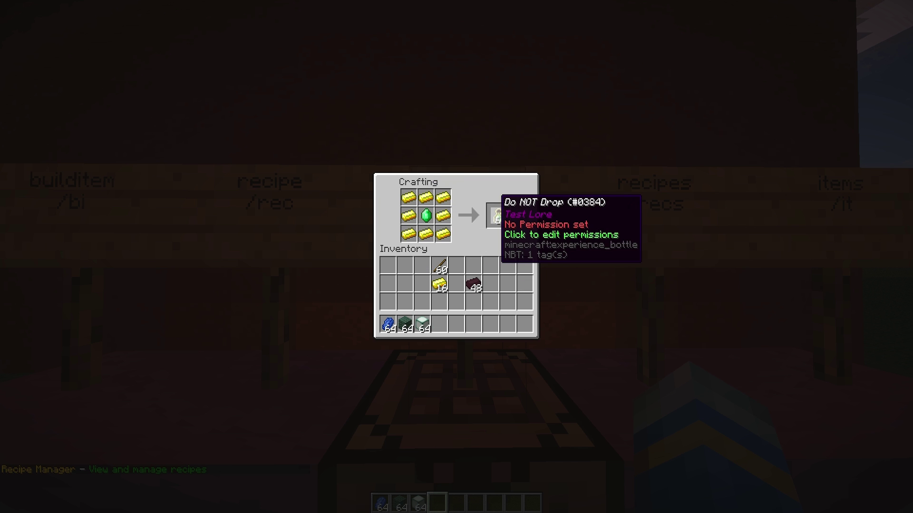
# Open the permission prompt for the Do NOT Drop recipe.
pyautogui.click(497, 215)
pyautogui.press('s')
pyautogui.press('a')
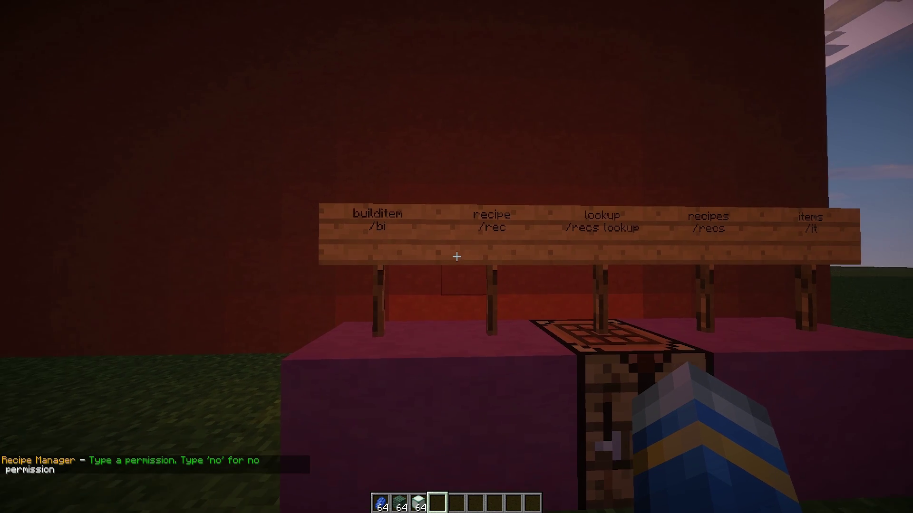
pyautogui.press('w')
pyautogui.press('d')
pyautogui.write('at')
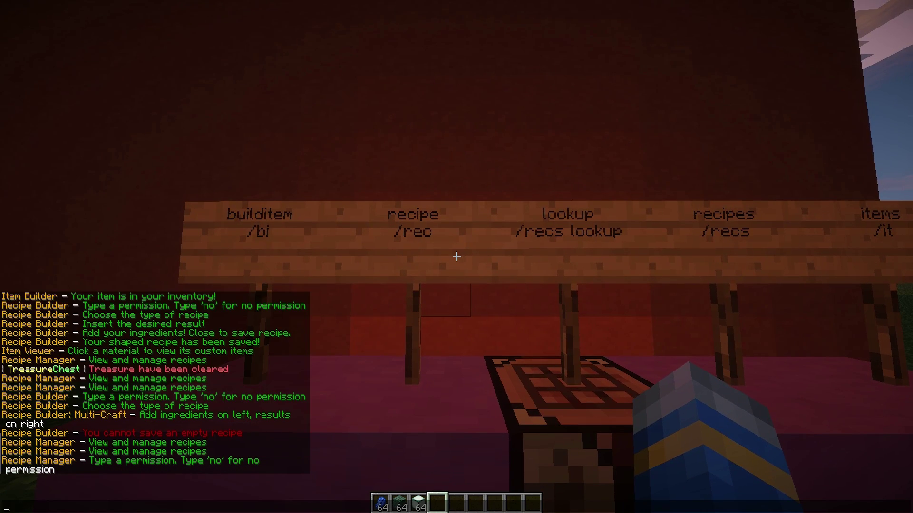
pyautogui.write('/rec')
pyautogui.press('Return')
pyautogui.press('a')
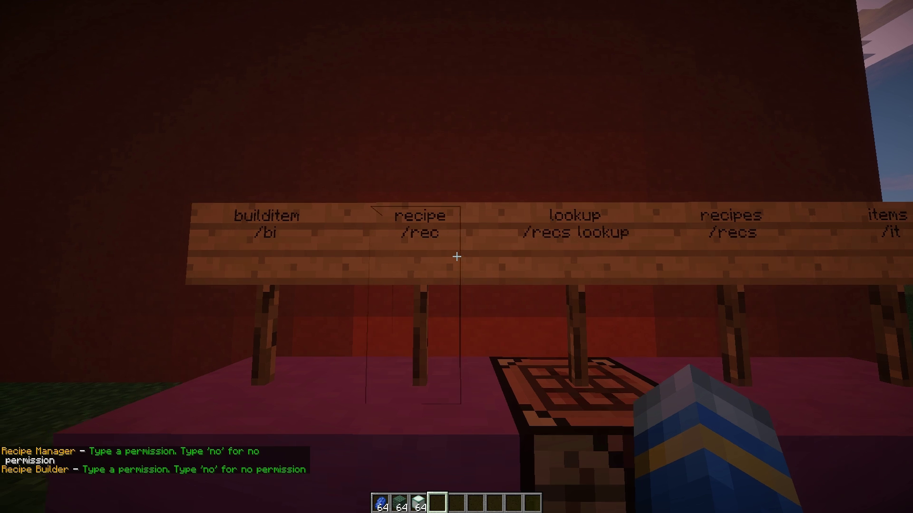
pyautogui.press('t')
pyautogui.press('Return')
pyautogui.press('t')
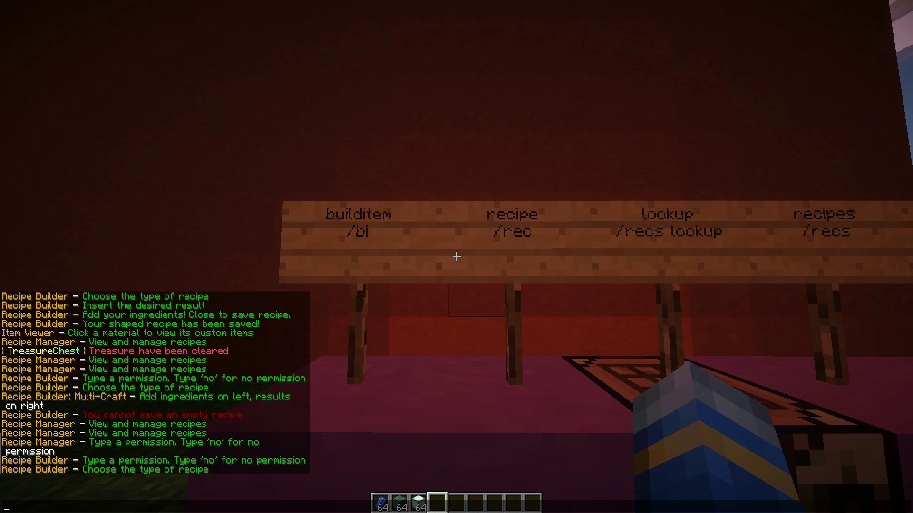
pyautogui.press('Escape')
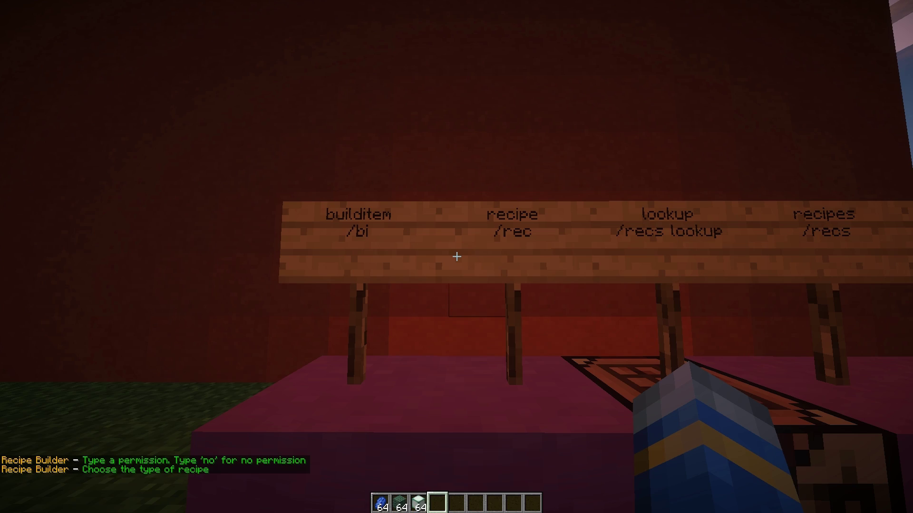
# Start the recipe builder with /rec, answer "no" for the permission and choose the Furnace recipe type.
pyautogui.write('t/rec')
pyautogui.press('Return')
pyautogui.write('tno')
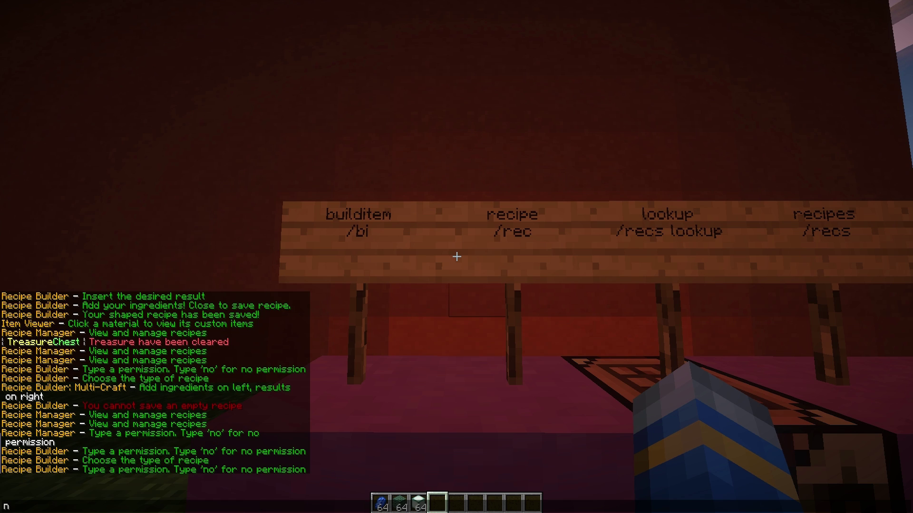
pyautogui.press('Return')
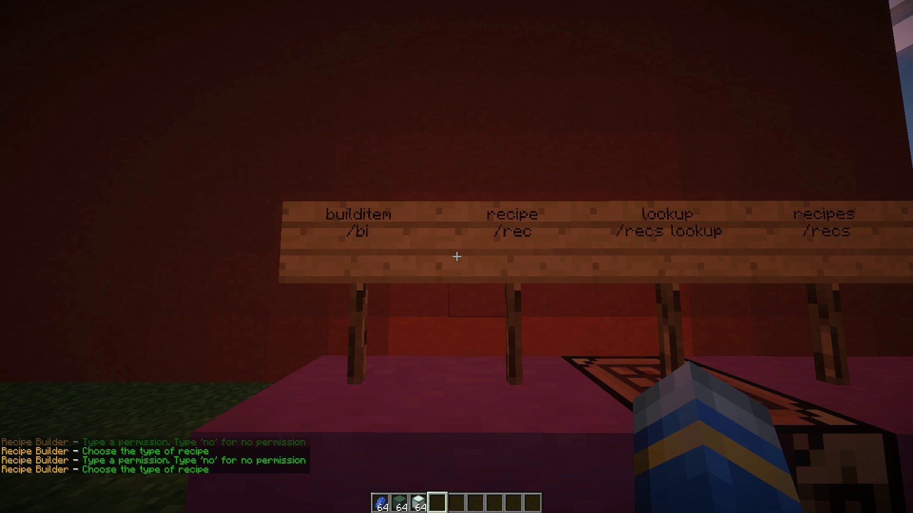
pyautogui.rightClick(457, 257)
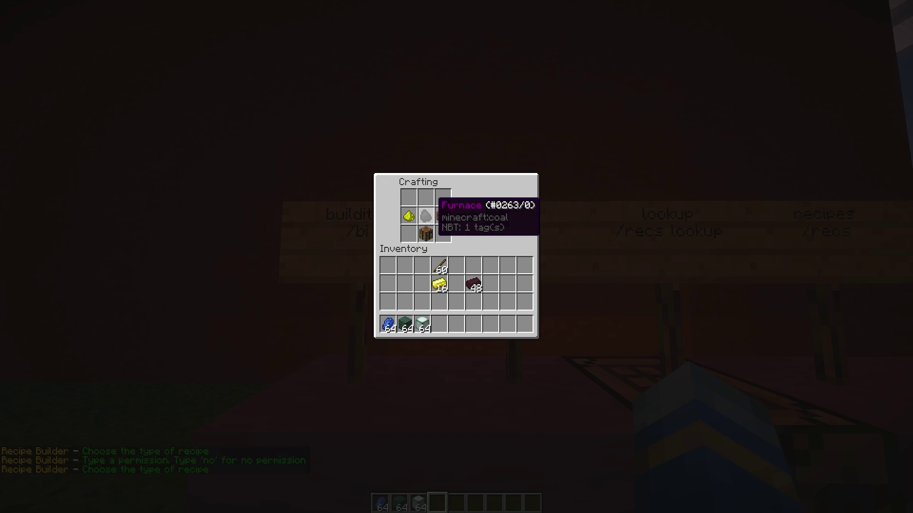
pyautogui.press('Escape')
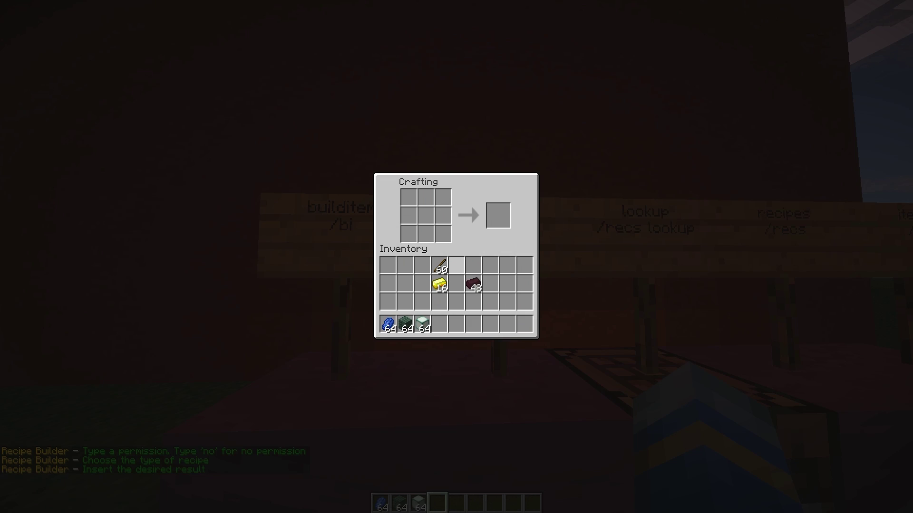
# Insert 64 sea lanterns as the furnace recipe's result and Dark Prismarine as its source, and save the recipe.
pyautogui.click(421, 324)
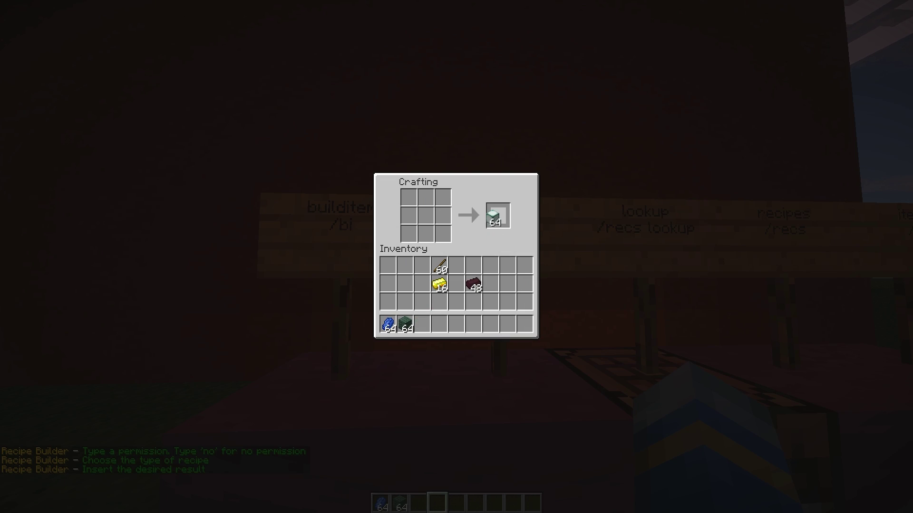
pyautogui.press('Escape')
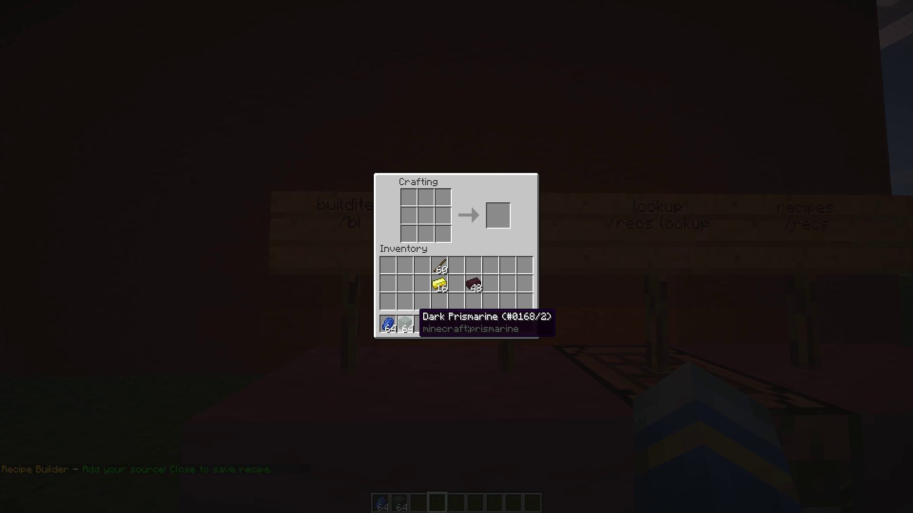
pyautogui.click(410, 324)
pyautogui.press('Escape')
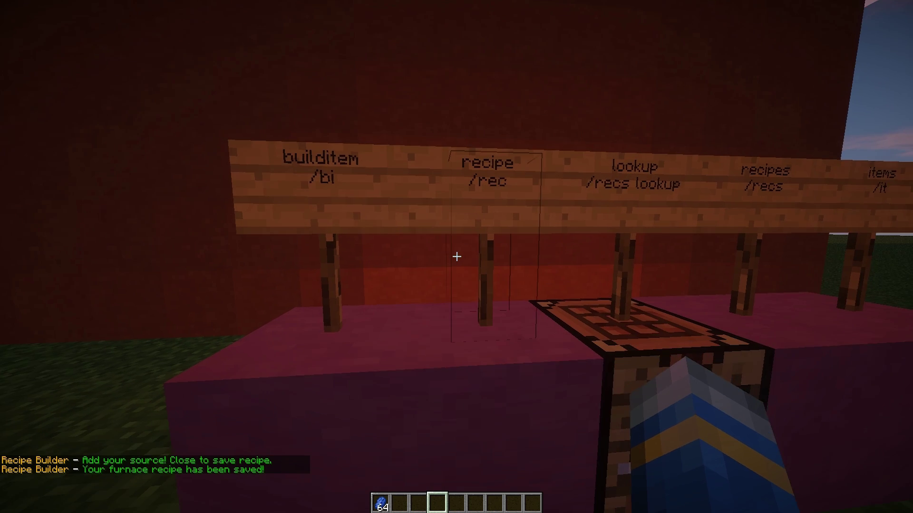
# Clear the leftover blue item stack from the hotbar.
pyautogui.press('e')
pyautogui.click(377, 336)
pyautogui.keyDown('shift'); pyautogui.click(378, 312); pyautogui.keyUp('shift')
pyautogui.press('e')
# Put a stack of 64 Dark Prismarine from the creative inventory into the first hotbar slot.
pyautogui.press('e')
pyautogui.click(409, 165)
pyautogui.scroll(-10, 435, 231)
pyautogui.click(410, 339)
pyautogui.click(382, 179)
pyautogui.scroll(-3, 436, 273)
pyautogui.scroll(-15, 442, 269)
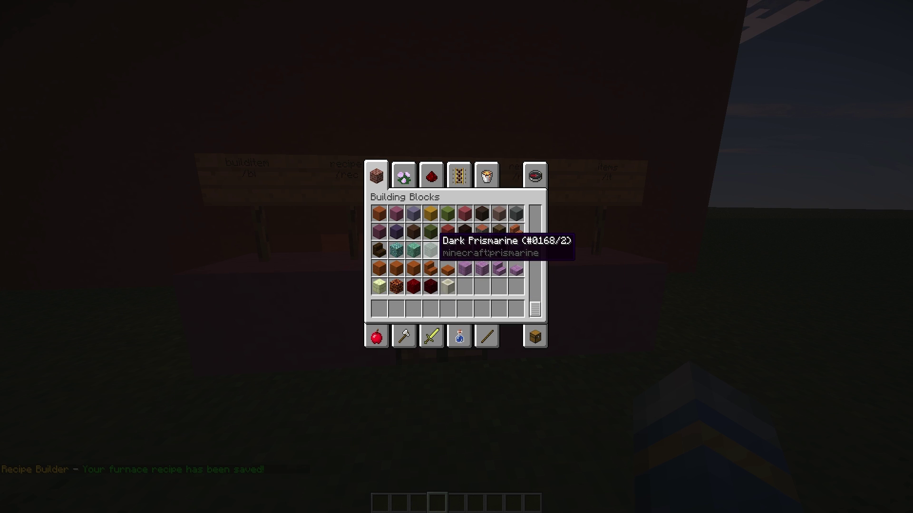
pyautogui.click(403, 176)
pyautogui.scroll(-3, 425, 256)
# Put a stack of 64 Coal from the creative inventory into the second hotbar slot.
pyautogui.click(487, 176)
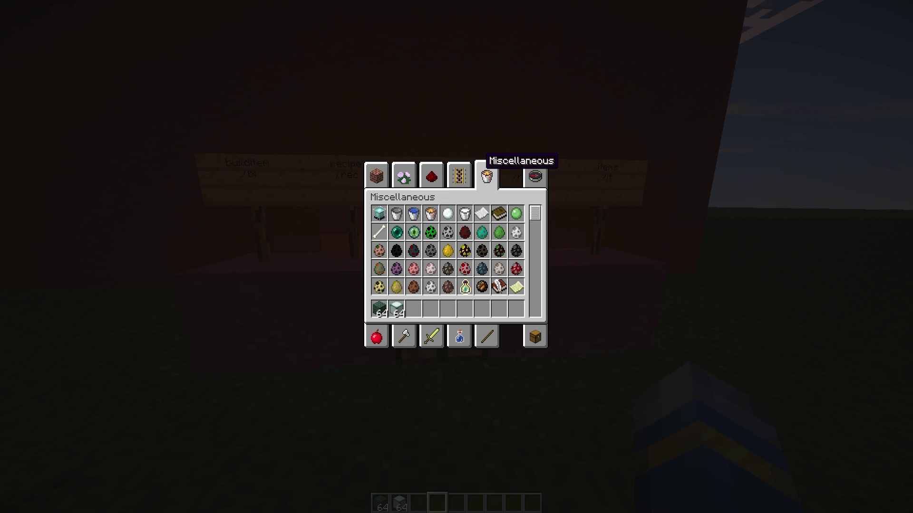
pyautogui.click(487, 337)
pyautogui.press('2')
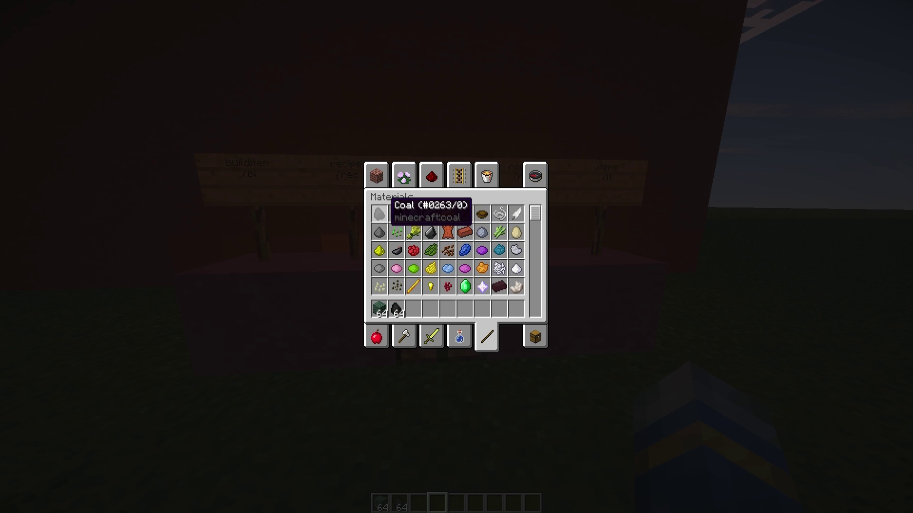
pyautogui.press('e')
# Get a Furnace from the creative inventory and place it on the grass at the end of the sign platform beside the items sign.
pyautogui.rightClick(456, 257)
pyautogui.click(410, 330)
pyautogui.press('e')
pyautogui.press('e')
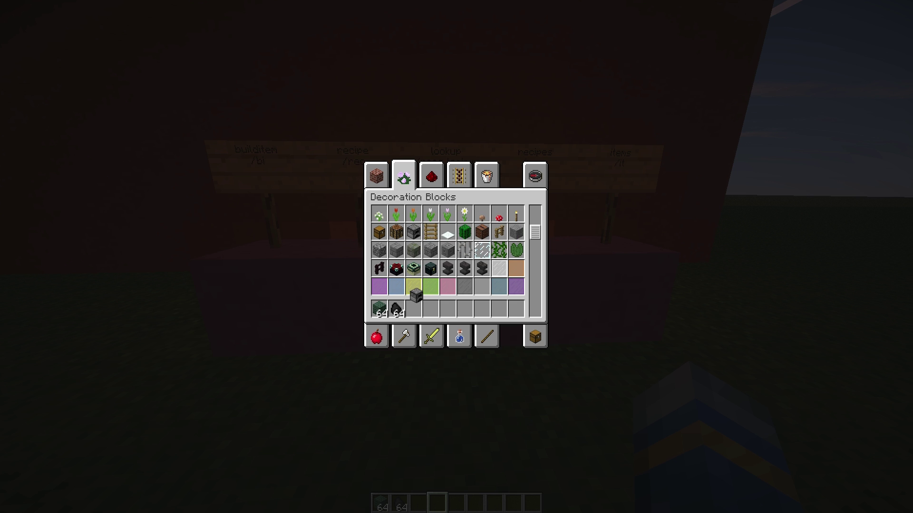
pyautogui.click(413, 309)
pyautogui.press('e')
pyautogui.press('3')
pyautogui.rightClick(456, 257)
pyautogui.click(457, 257)
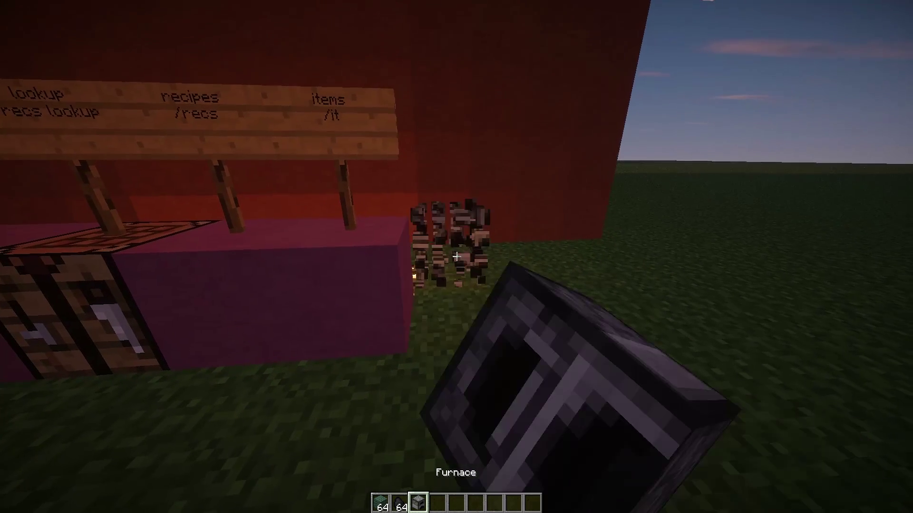
pyautogui.rightClick(457, 257)
# Load the furnace with the coal as fuel and the 64 Dark Prismarine as the item to smelt.
pyautogui.rightClick(457, 256)
pyautogui.keyDown('shift'); pyautogui.click(405, 324); pyautogui.keyUp('shift')
pyautogui.keyDown('shift'); pyautogui.click(388, 324); pyautogui.keyUp('shift')
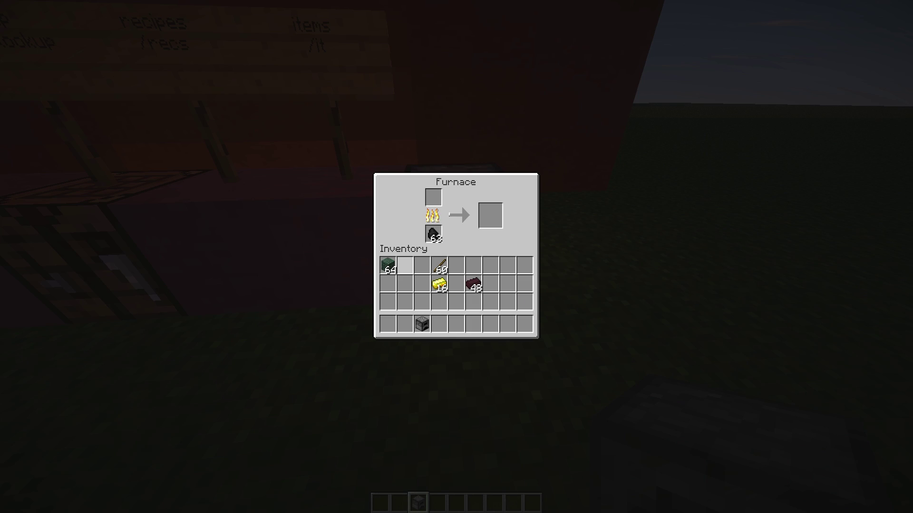
pyautogui.keyDown('shift'); pyautogui.click(388, 265); pyautogui.keyUp('shift')
pyautogui.press('e')
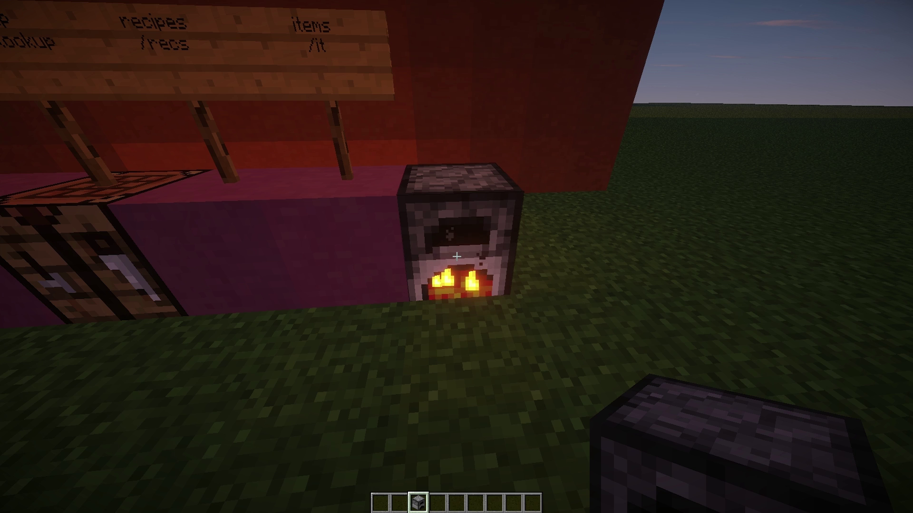
# Remove the spare Furnace from the hotbar.
pyautogui.press('e')
pyautogui.keyDown('shift'); pyautogui.click(413, 309); pyautogui.keyUp('shift')
pyautogui.press('e')
# Inspect the placed furnace's output to check the custom smelting recipe.
pyautogui.rightClick(457, 257)
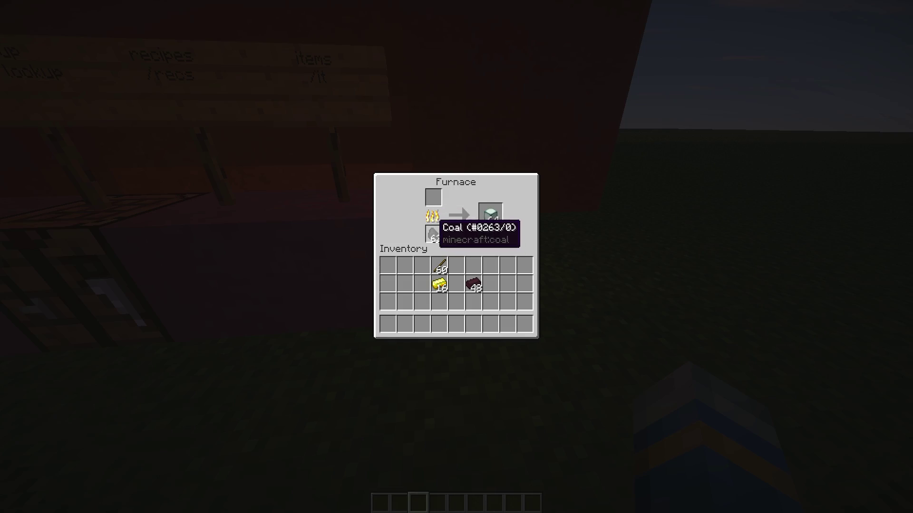
pyautogui.press('Escape')
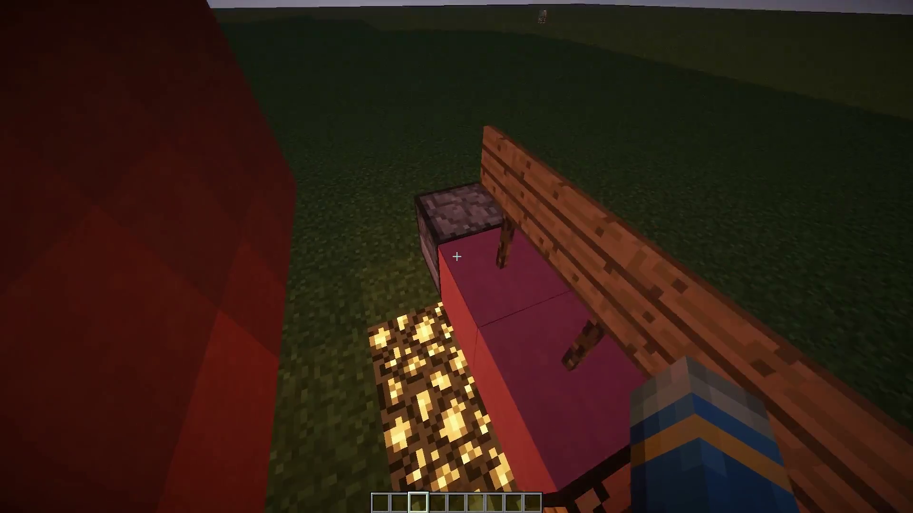
pyautogui.rightClick(456, 257)
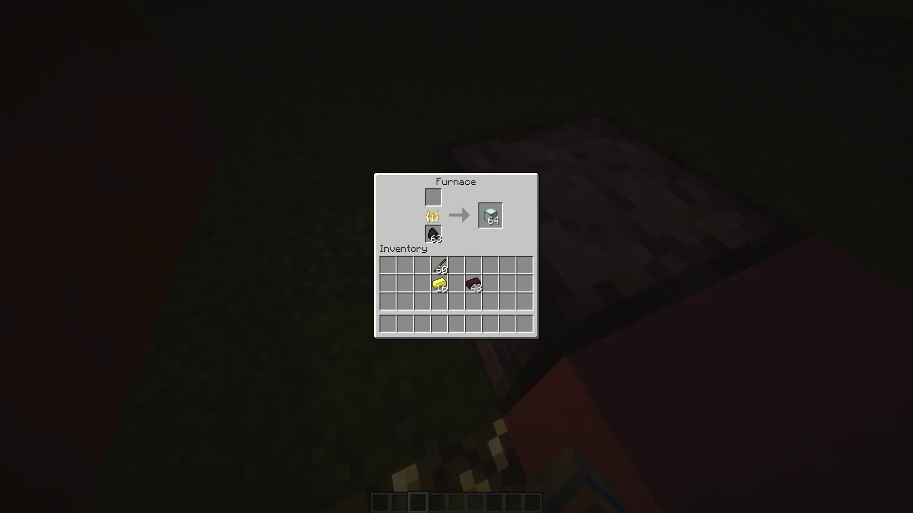
pyautogui.press('Escape')
pyautogui.press('a')
pyautogui.press('w')
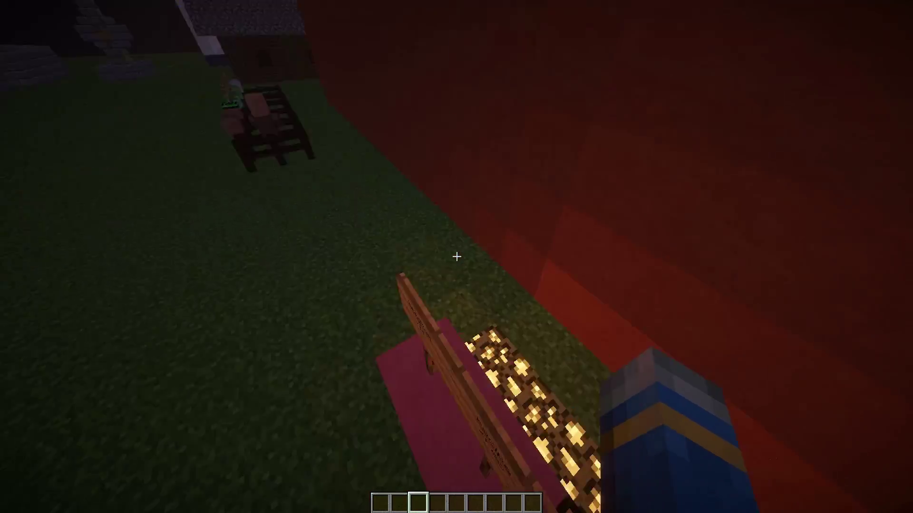